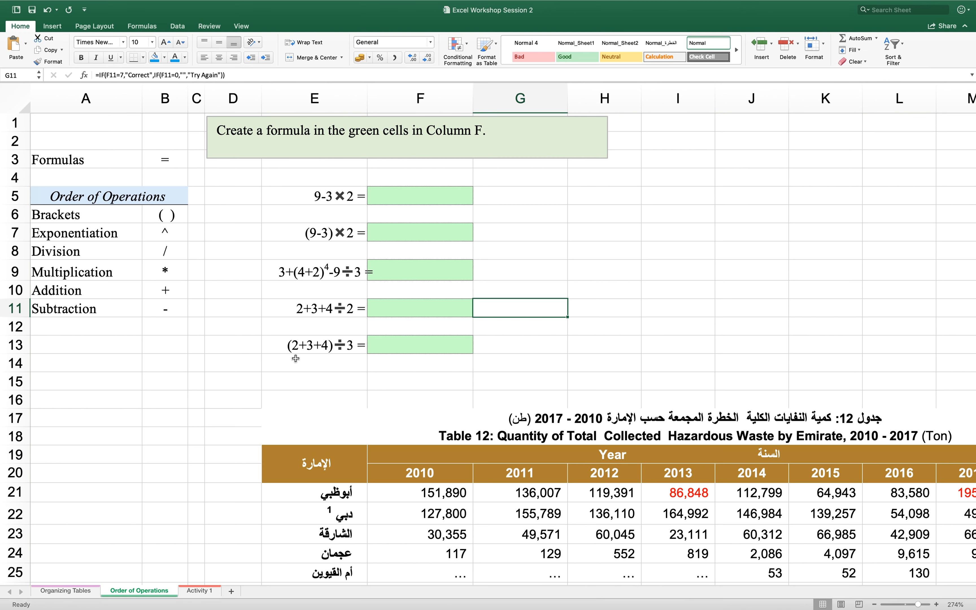
- Enter the formula =9-3*2 in the green cell F5
click(414, 201)
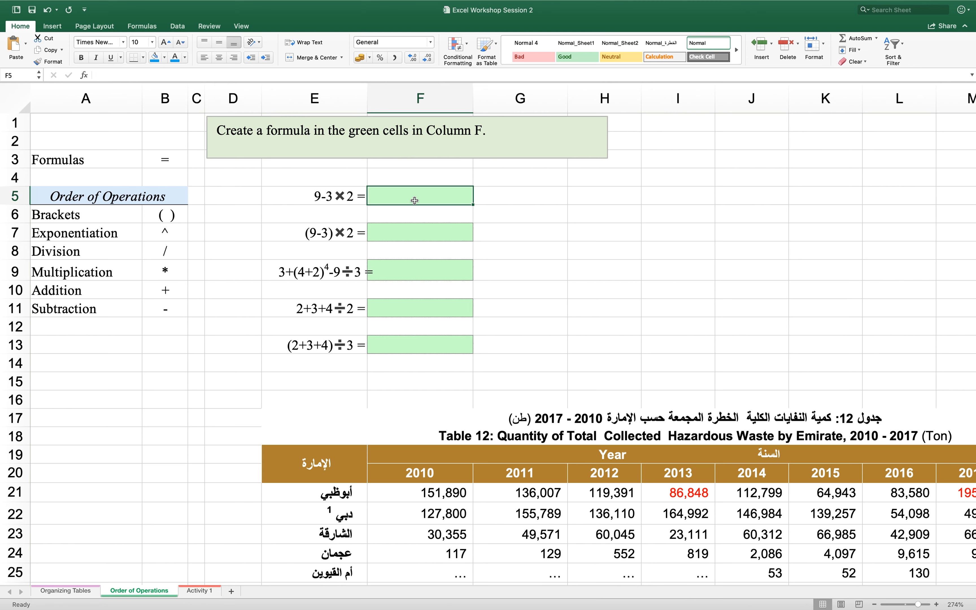
text(=)
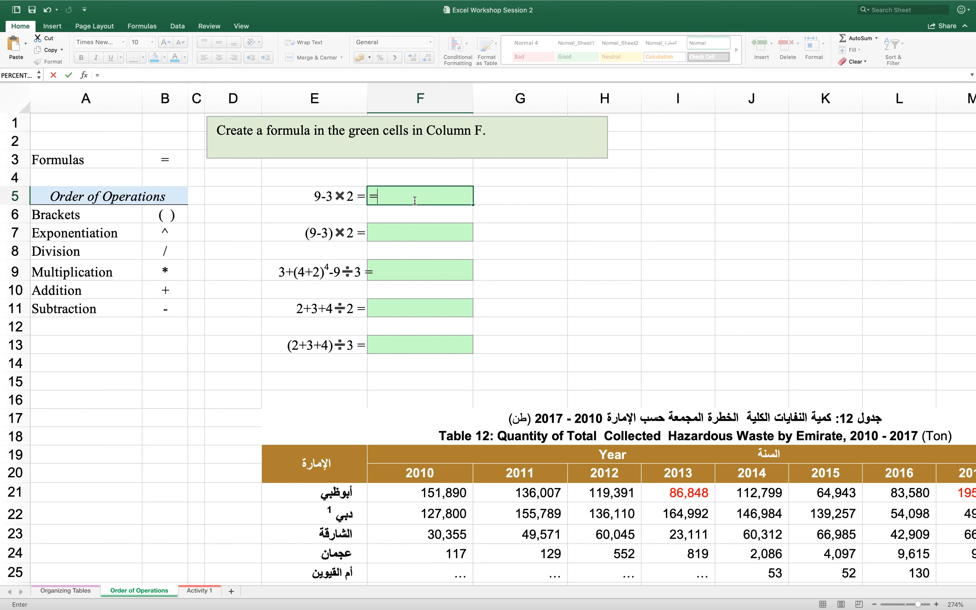
text(9-3)
text(*)
click(415, 200)
text(2)
key(Return)
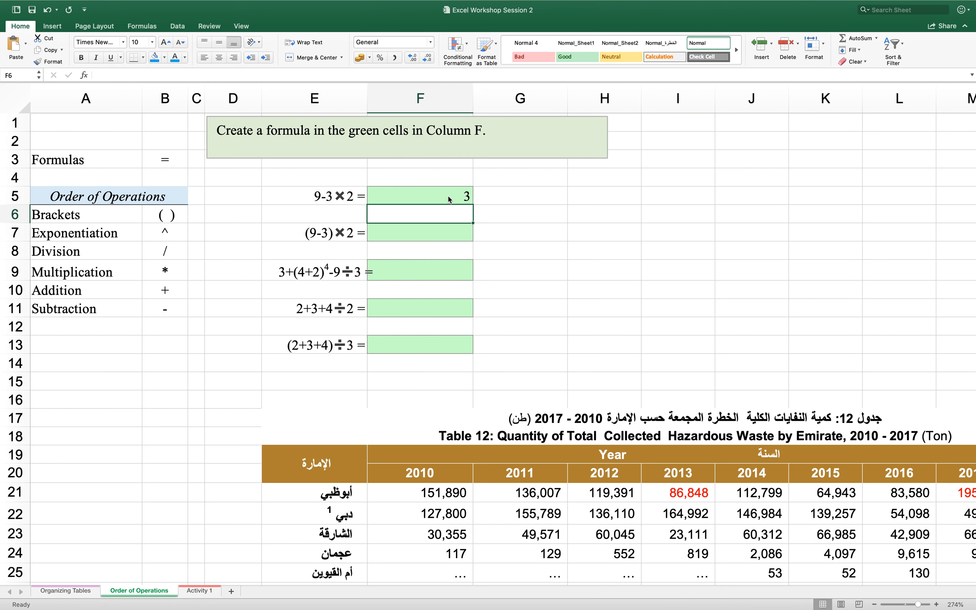
- Enter the formula =(9-3)*2 in the green cell F7
click(408, 235)
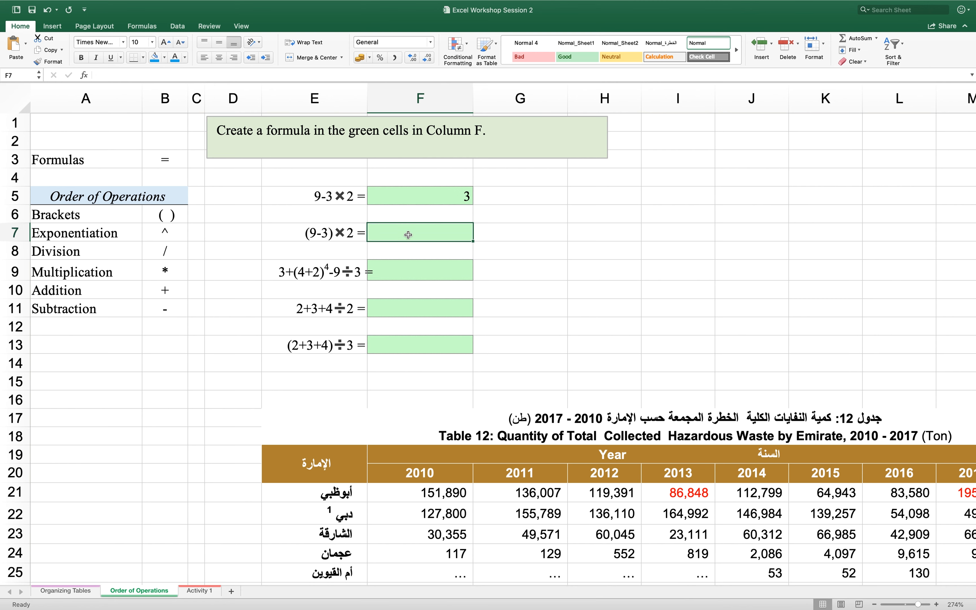
text(=)
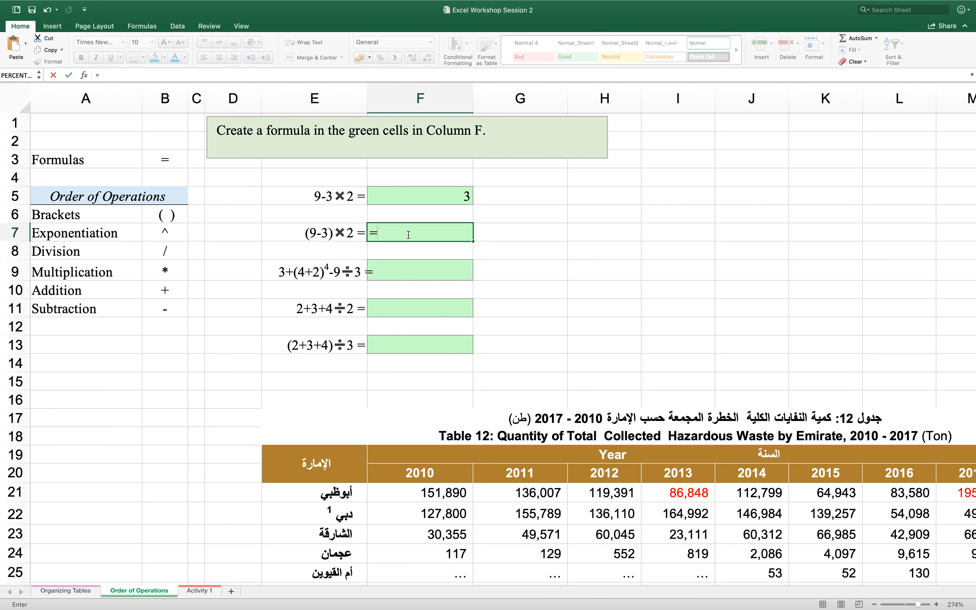
text((9-3)*2)
key(Return)
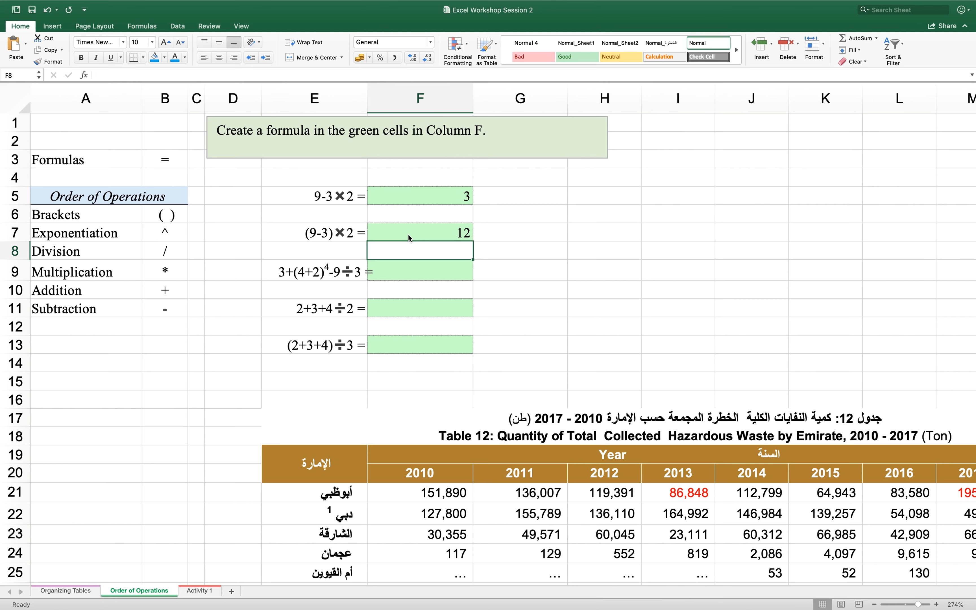
- Enter the formula =3+(4+2)^4-9/3 in the green cell F9
click(412, 268)
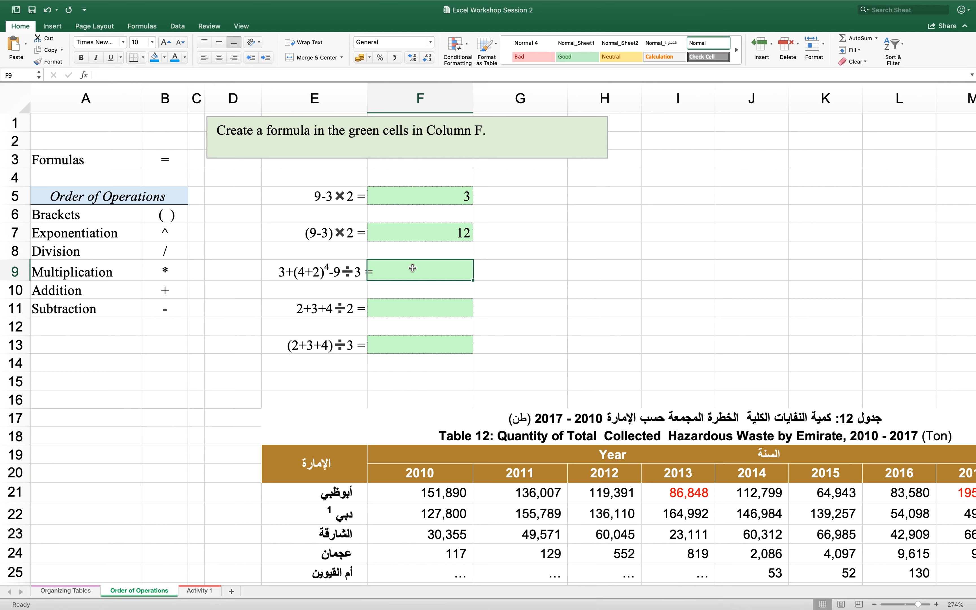
text(=)
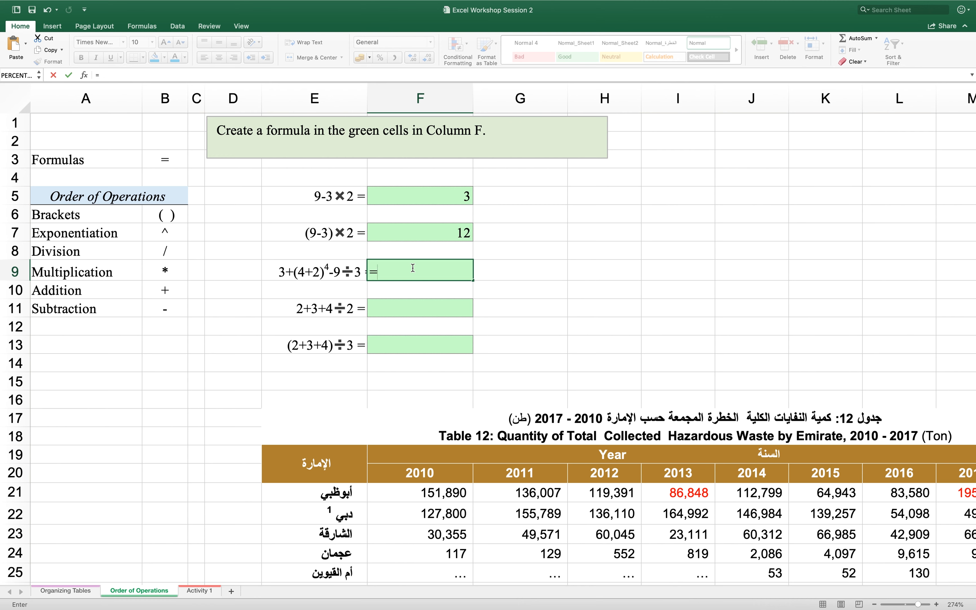
text(3+(4+2)^)
text(4-9/3)
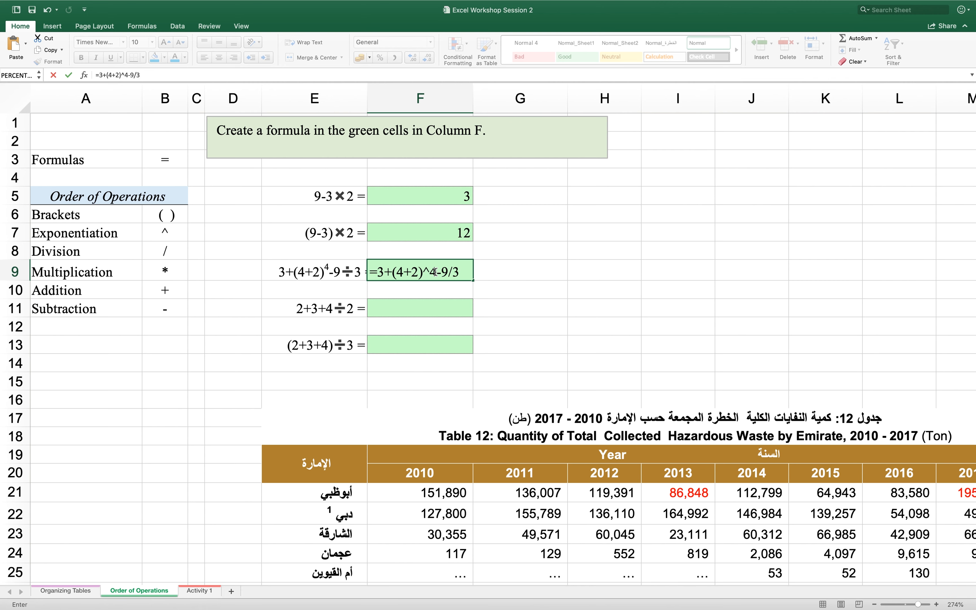
key(Return)
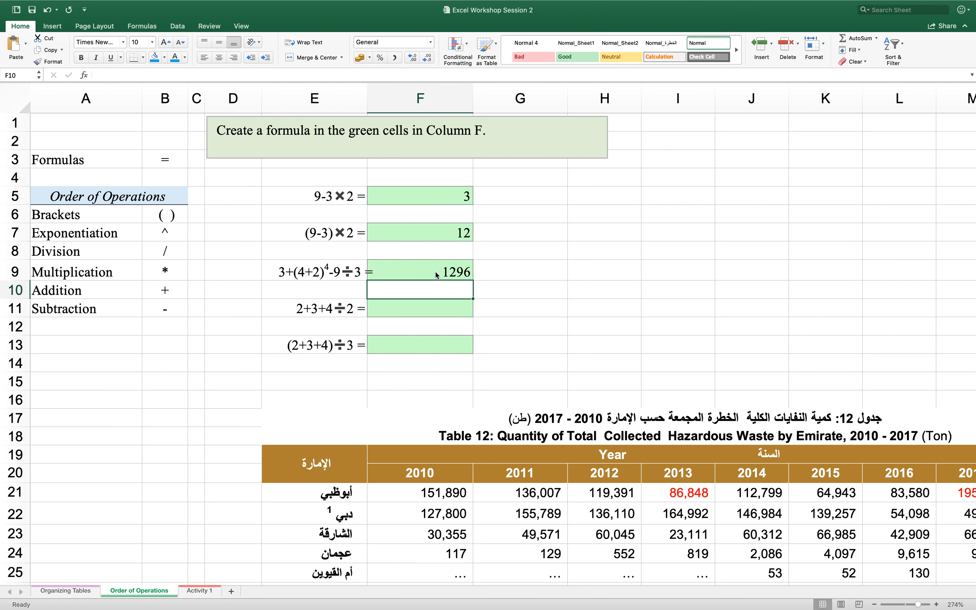
- Enter the formula =2+3+4/2 in the green cell F11
click(413, 308)
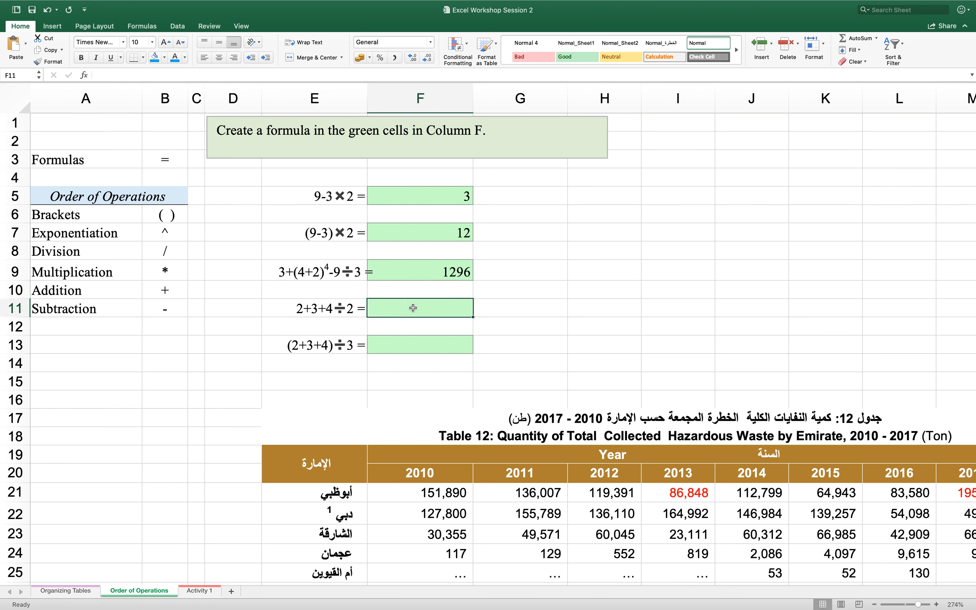
text(2)
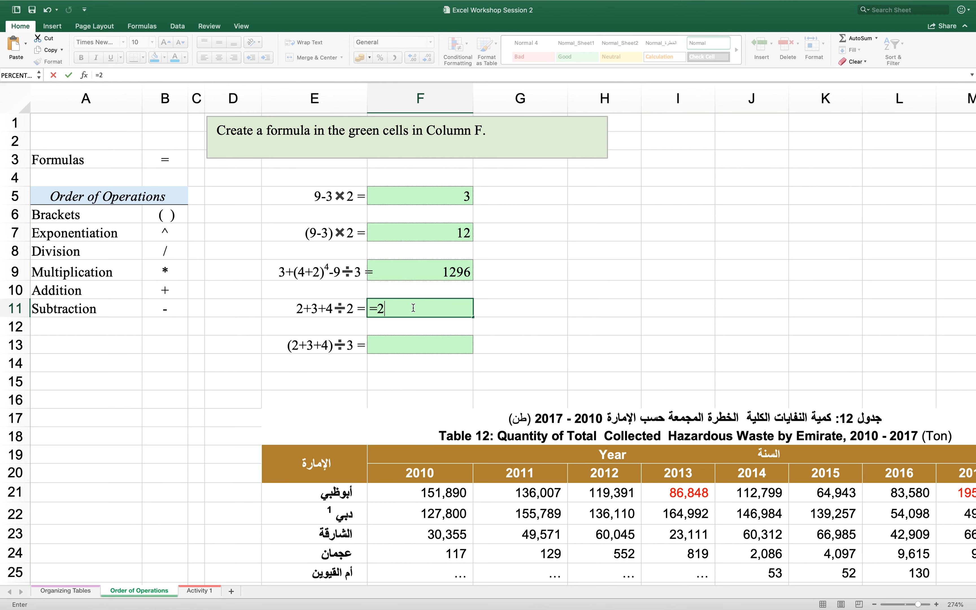
text(+3+4/2)
key(Return)
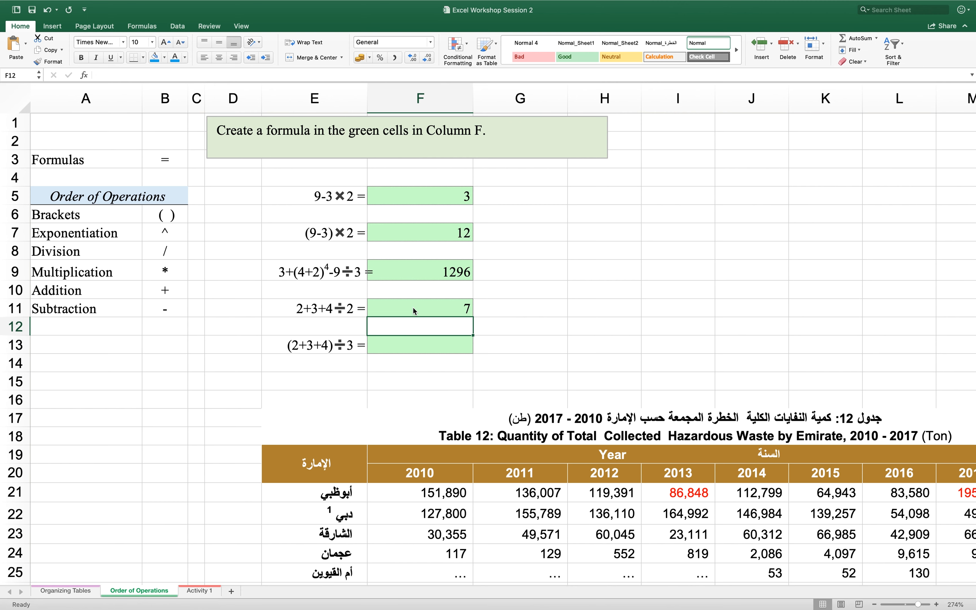
- Enter the formula =(2+3+4)/3 in the green cell F13
click(414, 346)
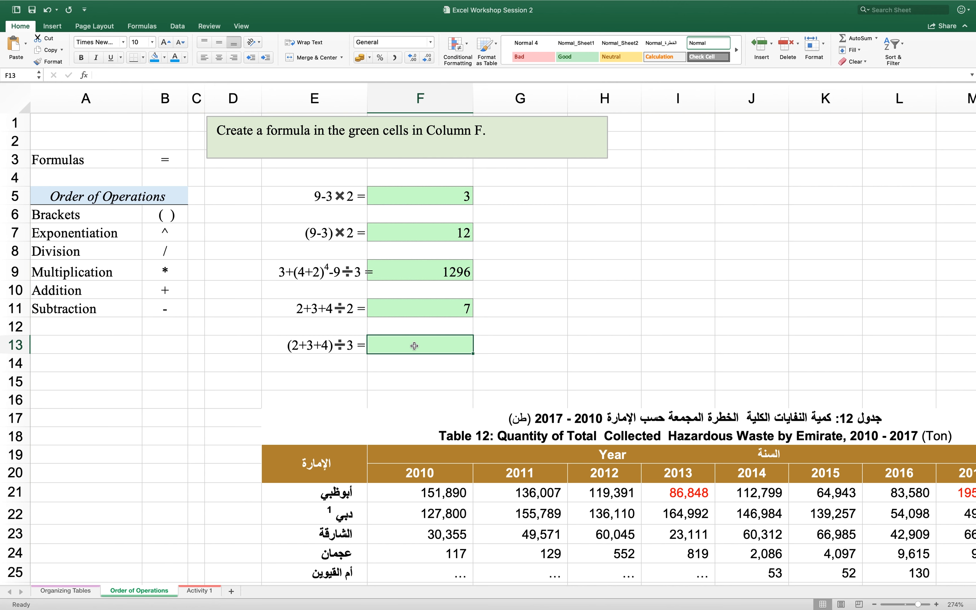
text(=)
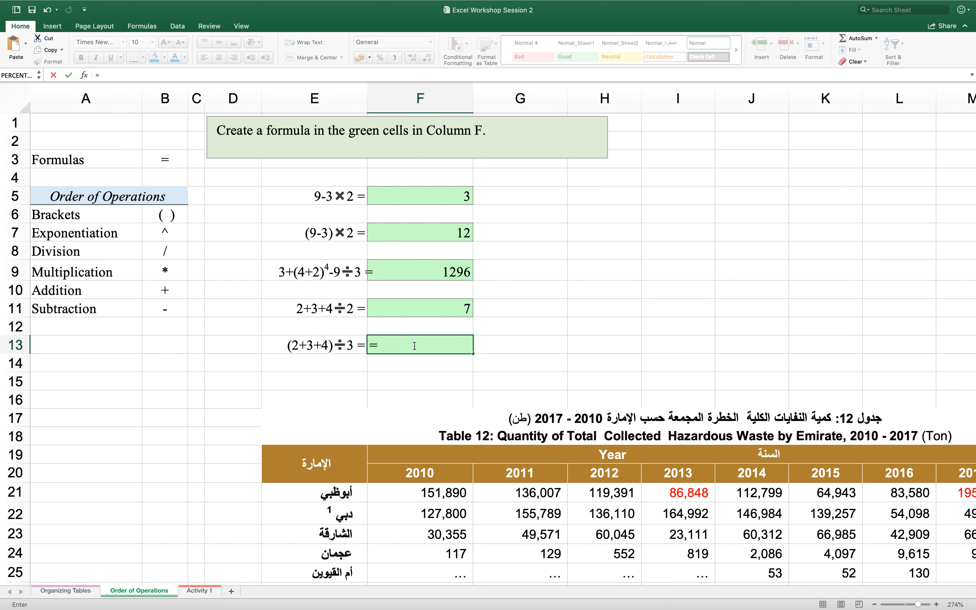
text((2+3+4)/3)
key(Return)
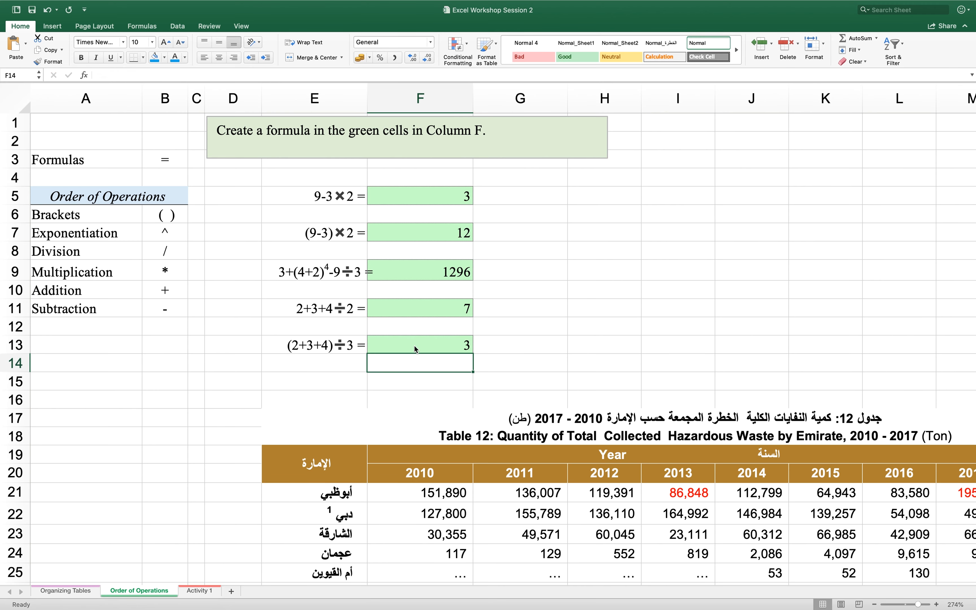
- Calculate Abu Dhabi's change between 2013 and 2017 in cell O21 with the formula =(M21-I21)/I21
scroll(414, 345, down, 5)
scroll(414, 345, right, 15)
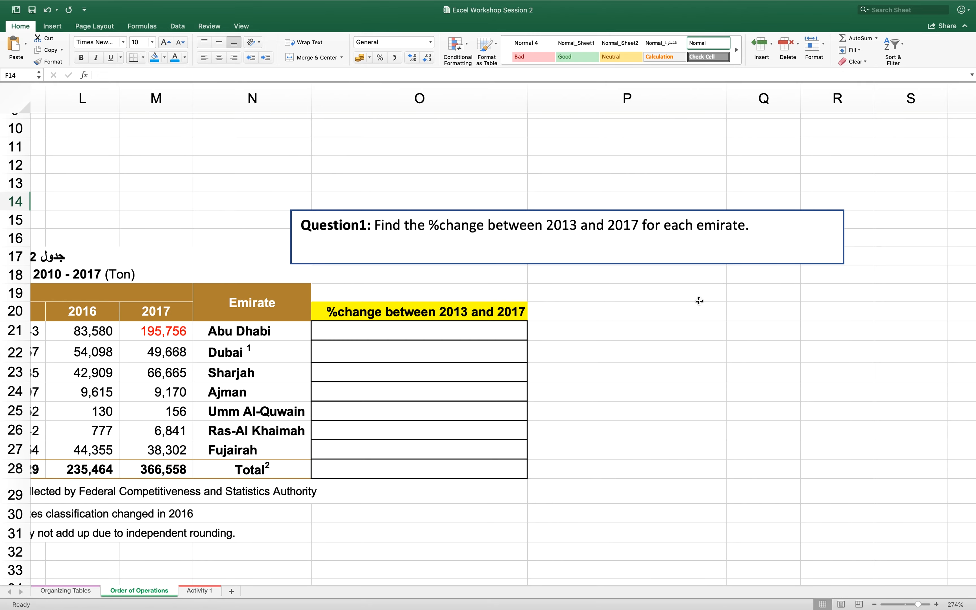
scroll(698, 299, left, 2)
scroll(698, 300, down, 1)
scroll(698, 301, left, 5)
scroll(699, 300, down, 2)
scroll(699, 301, right, 3)
scroll(699, 301, down, 1)
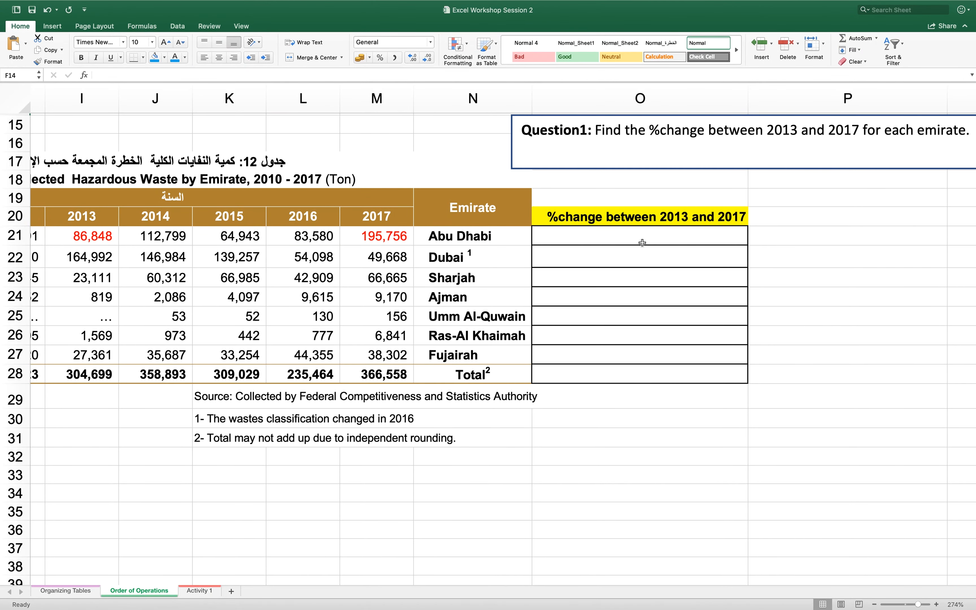
click(603, 237)
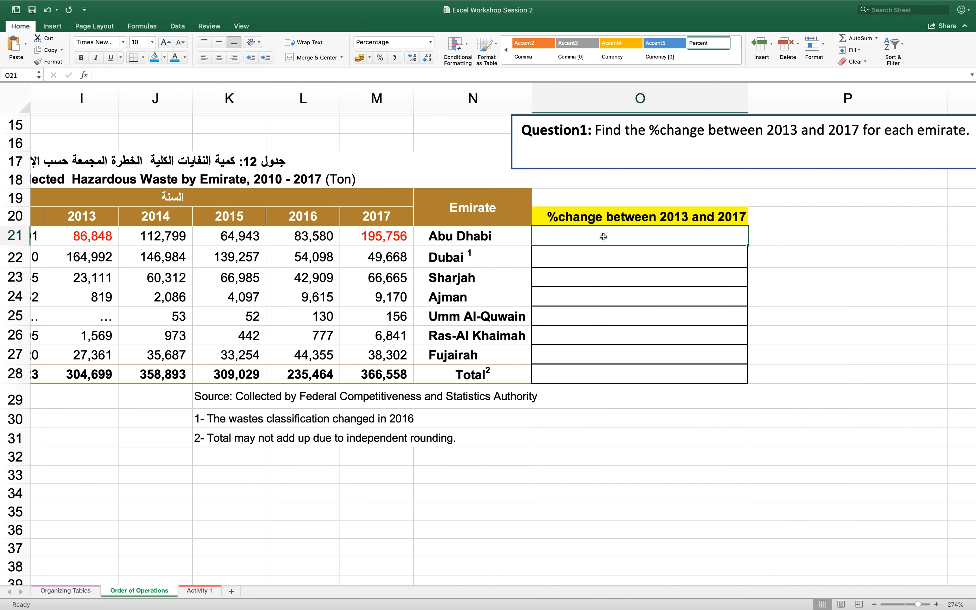
text(=)
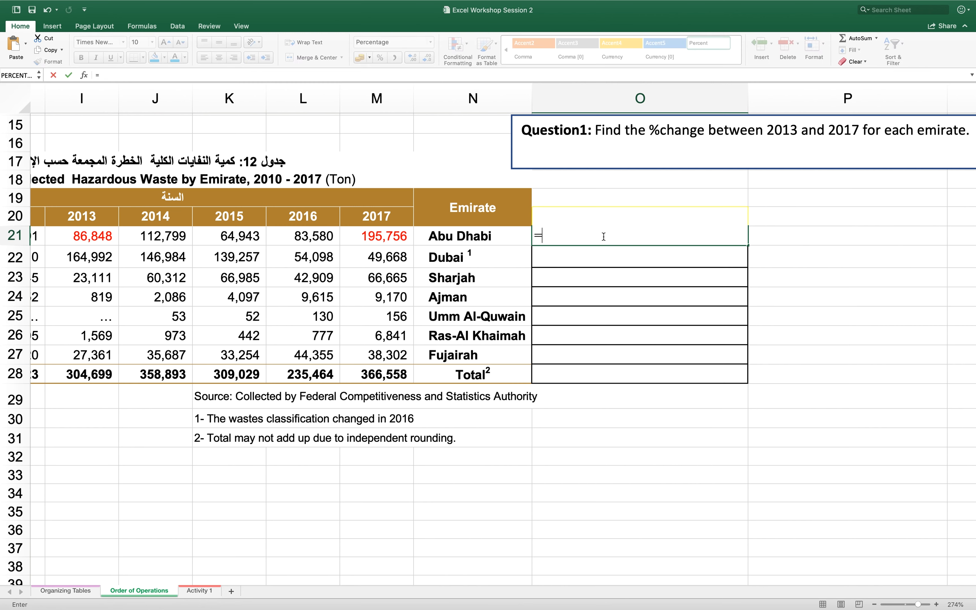
text(()
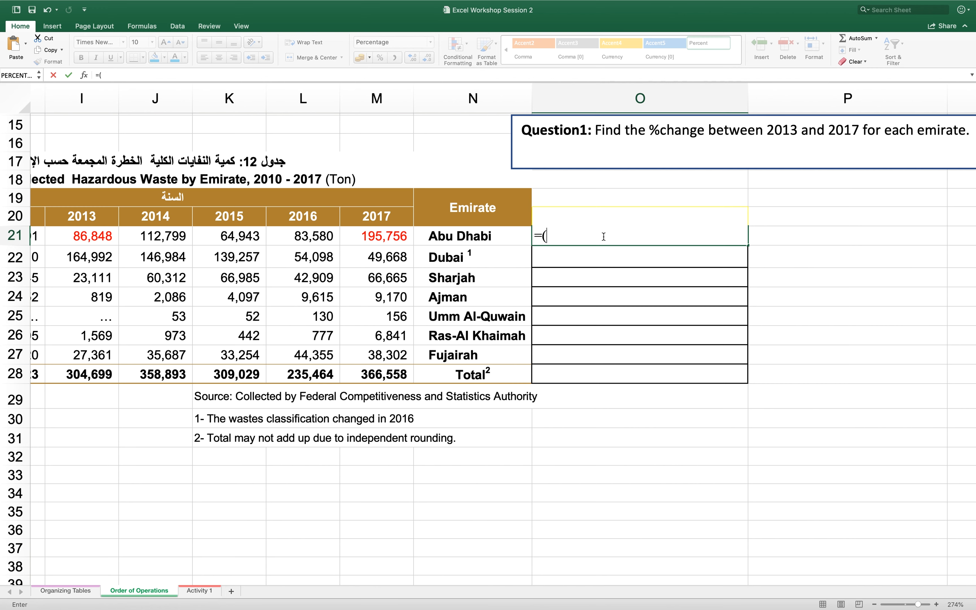
click(381, 237)
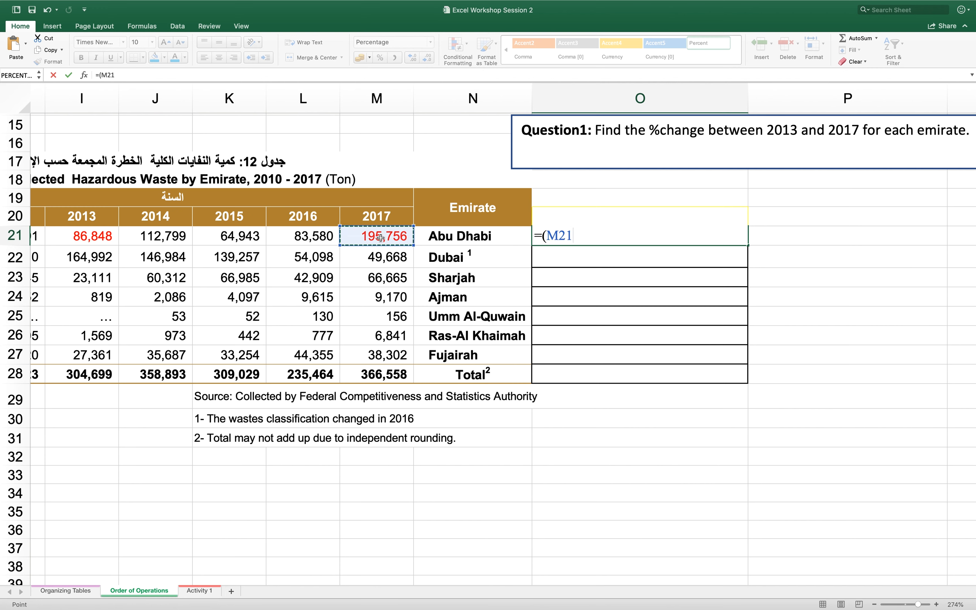
text(-)
click(95, 236)
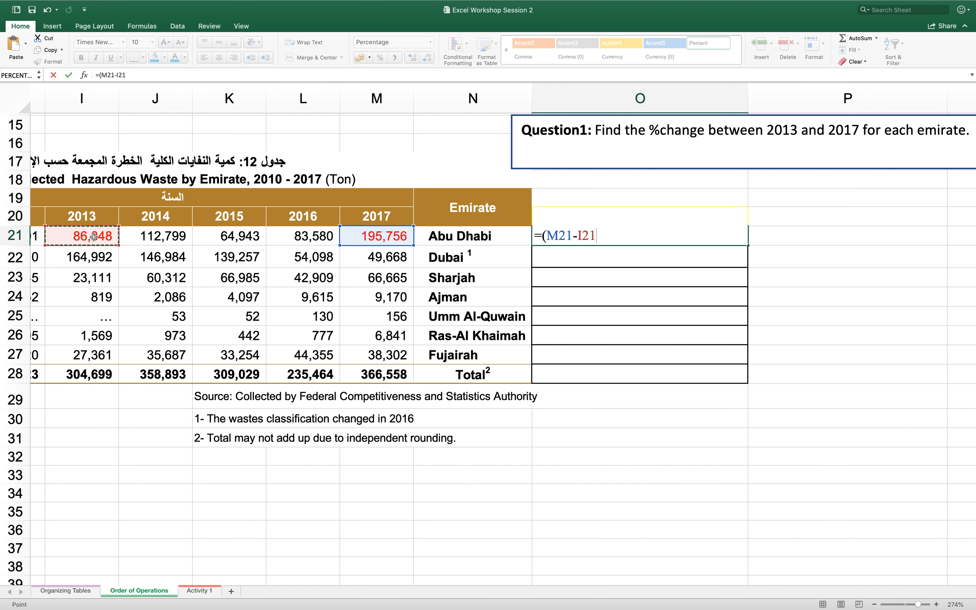
text()/)
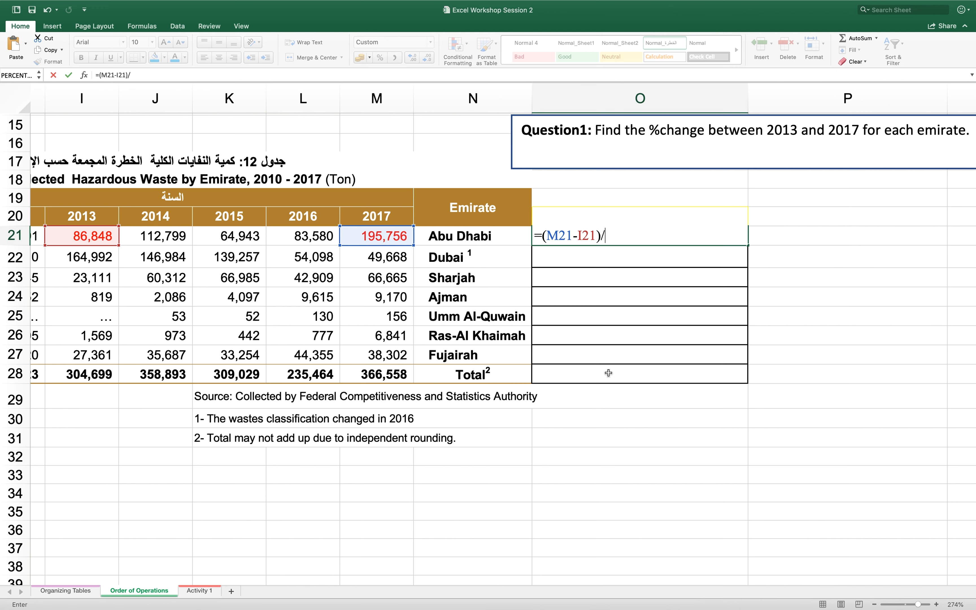
click(77, 235)
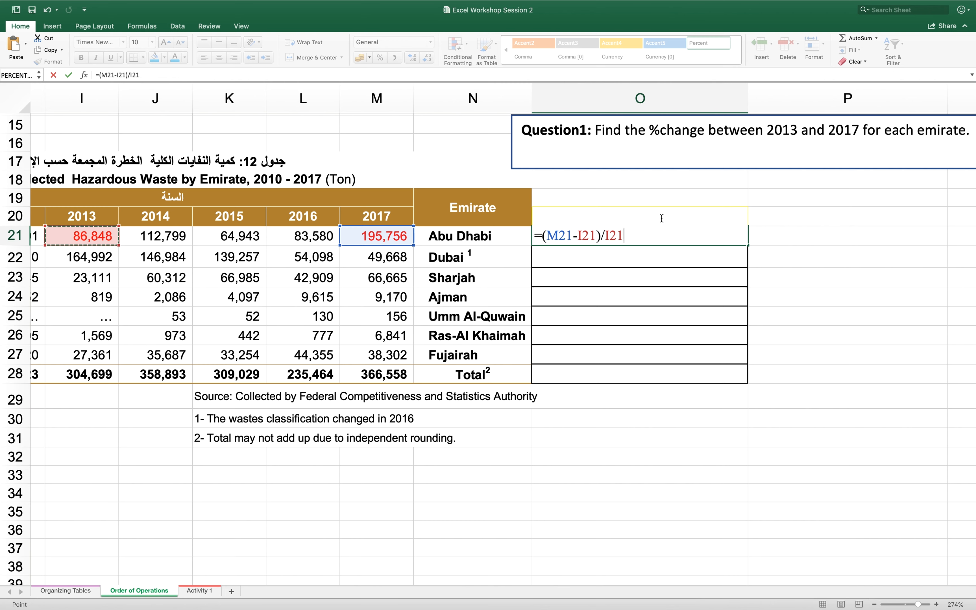
key(Return)
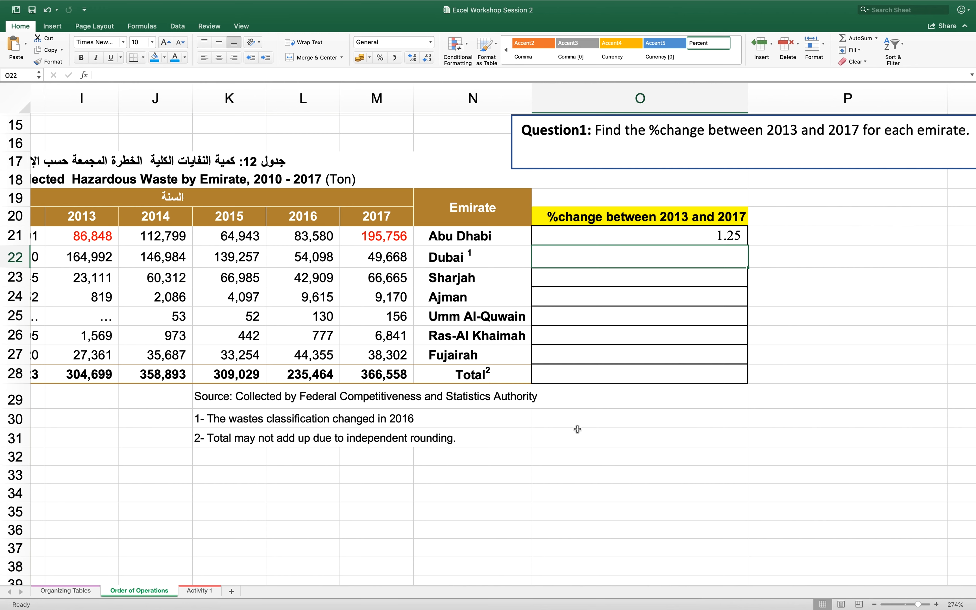
- Format Abu Dhabi's change in O21 as a percentage and fill the formula down to the Total row in O28
click(677, 236)
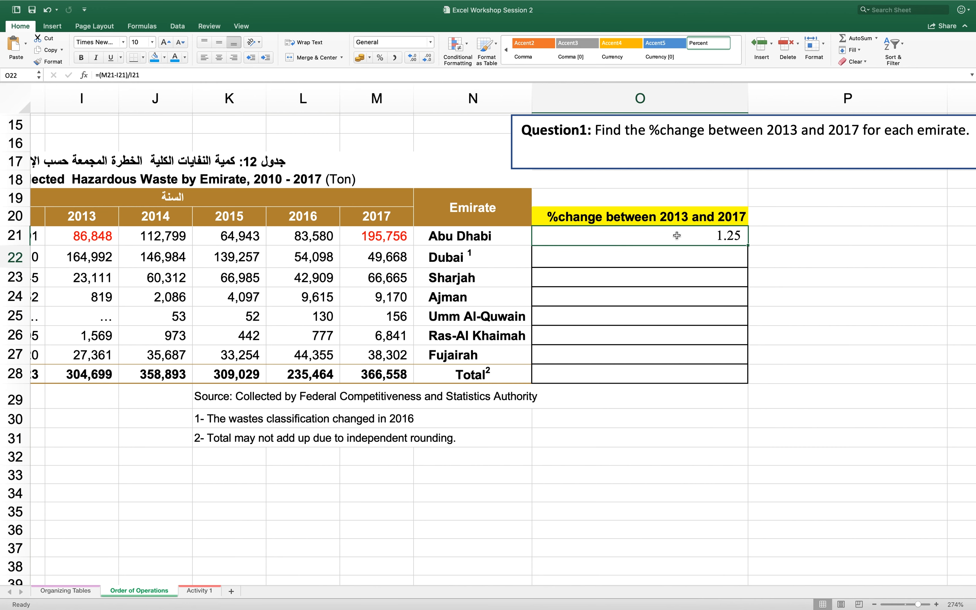
click(430, 43)
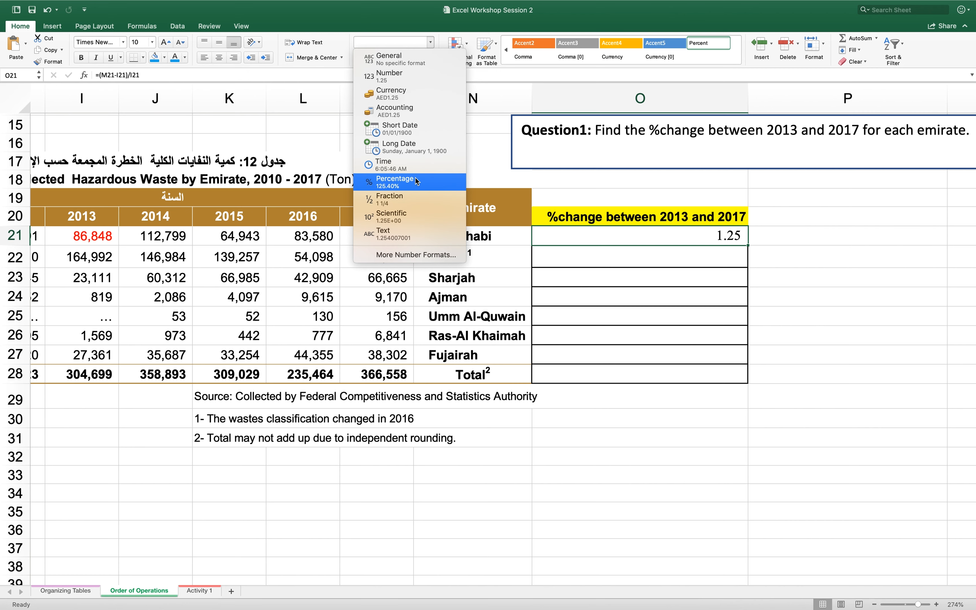
click(335, 39)
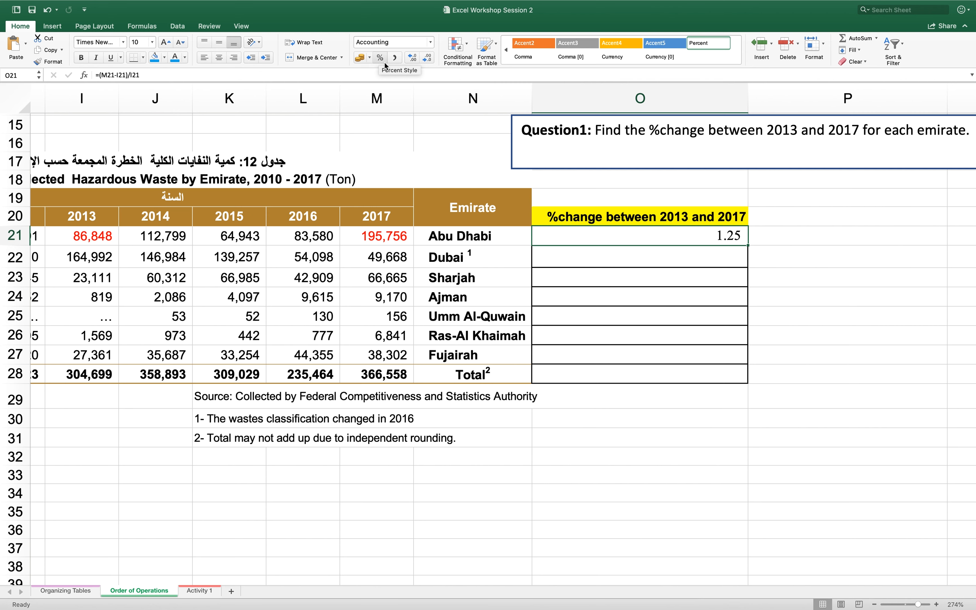
click(379, 59)
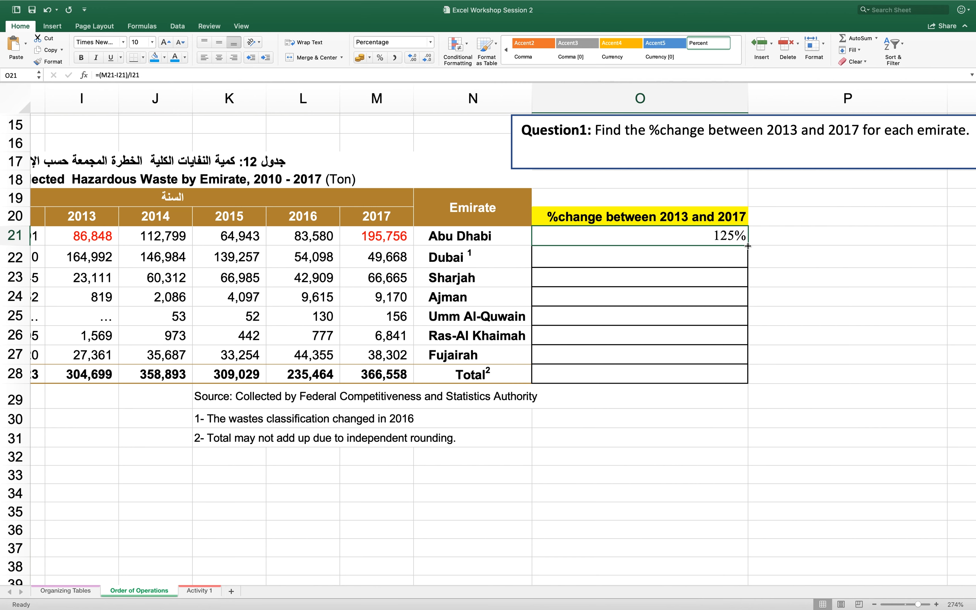
drag(747, 245, 741, 376)
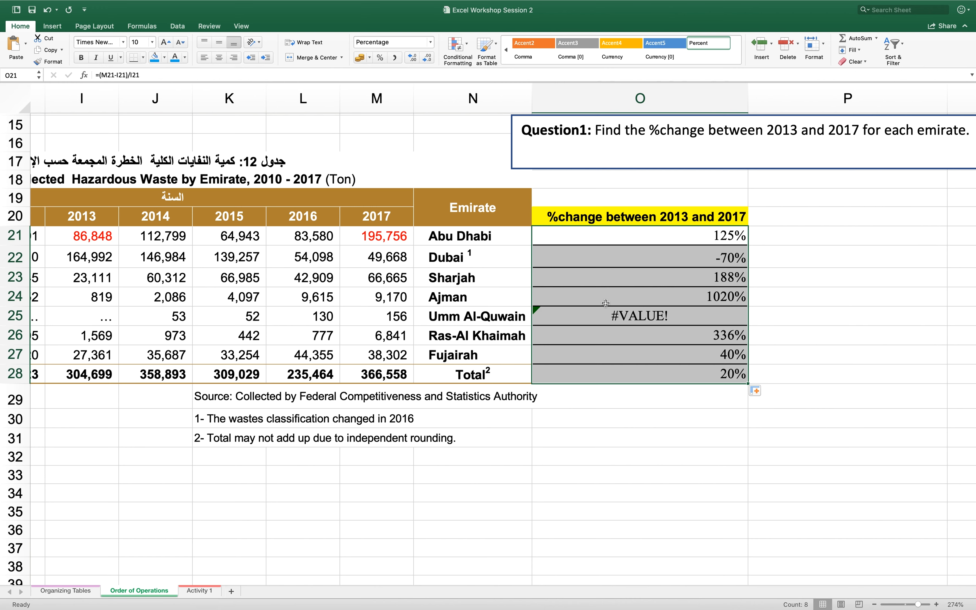
- Examine the formula behind Umm Al-Quwain's change in O25 and read Question 2 below the hazardous waste table
click(603, 321)
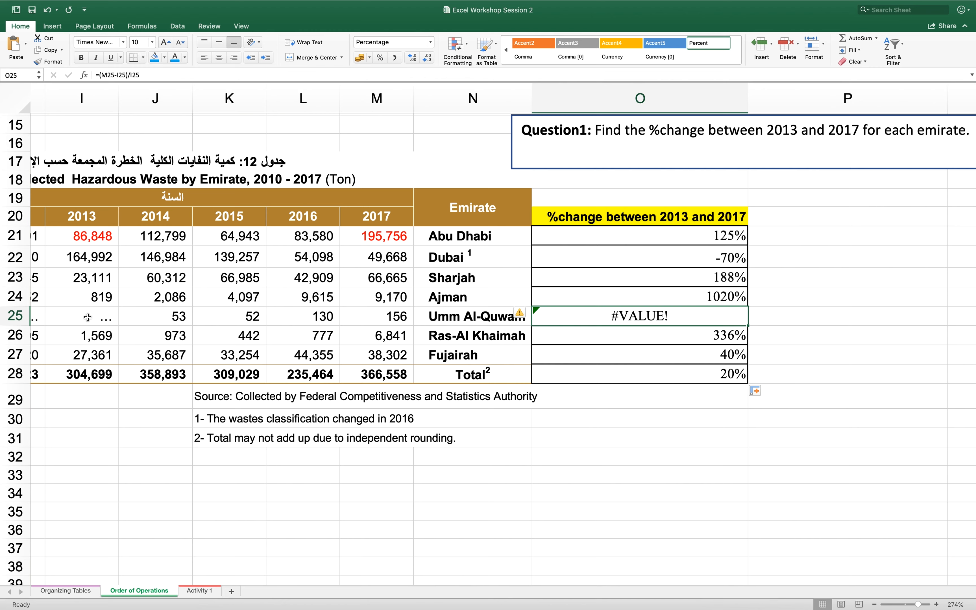
scroll(493, 447, down, 10)
scroll(493, 447, left, 2)
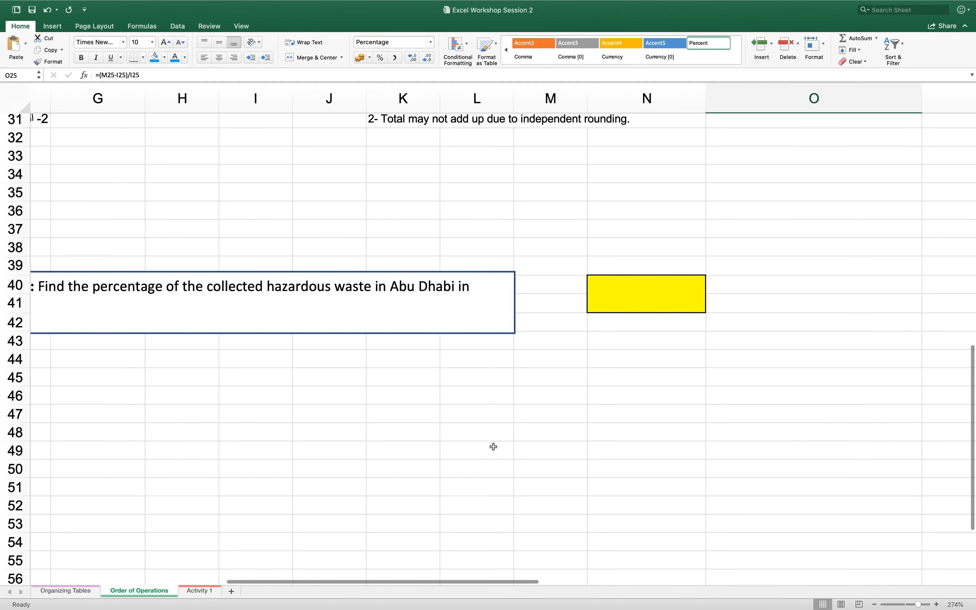
scroll(494, 447, left, 3)
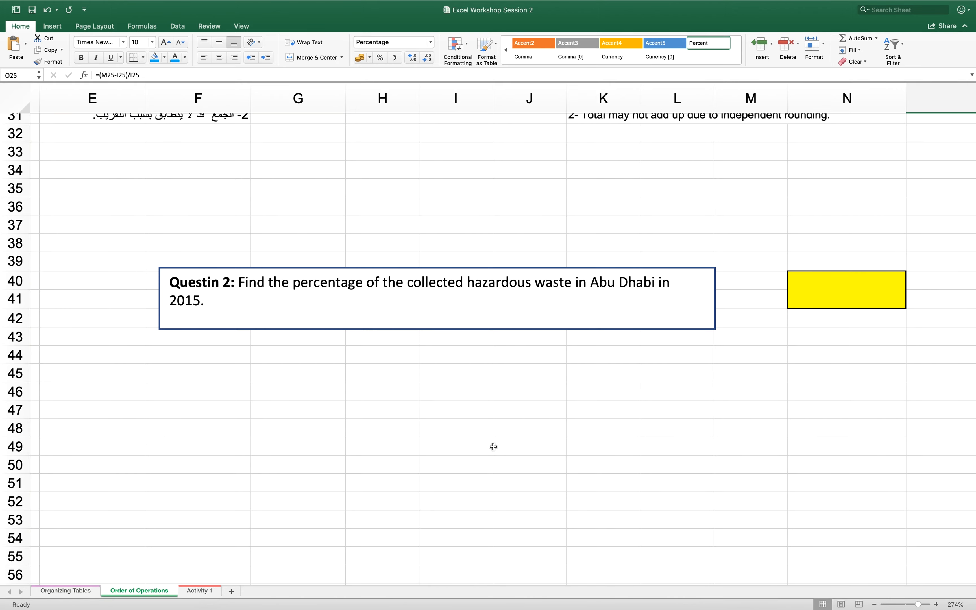
scroll(842, 316, up, 5)
scroll(841, 316, right, 3)
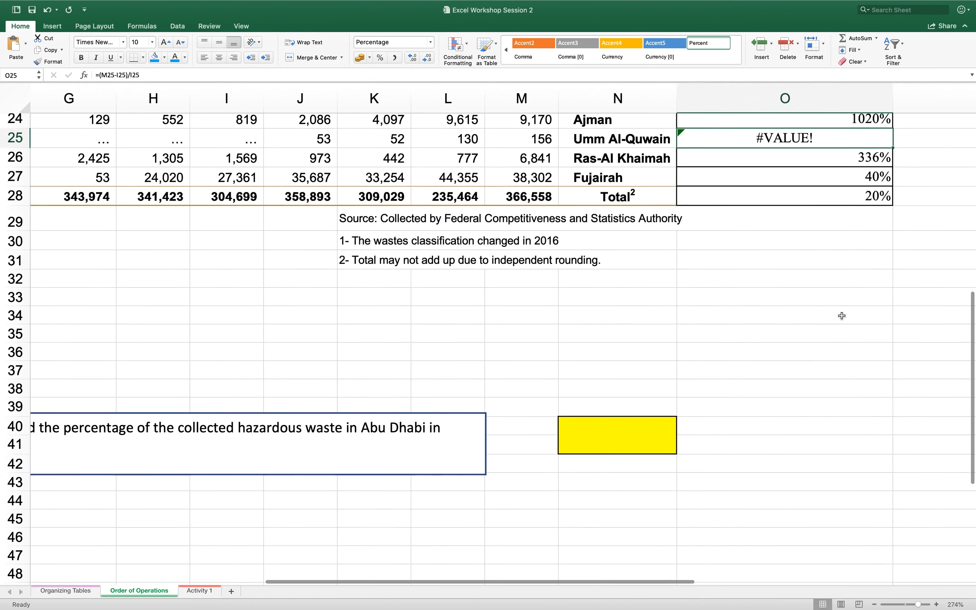
scroll(841, 315, up, 4)
scroll(842, 315, right, 1)
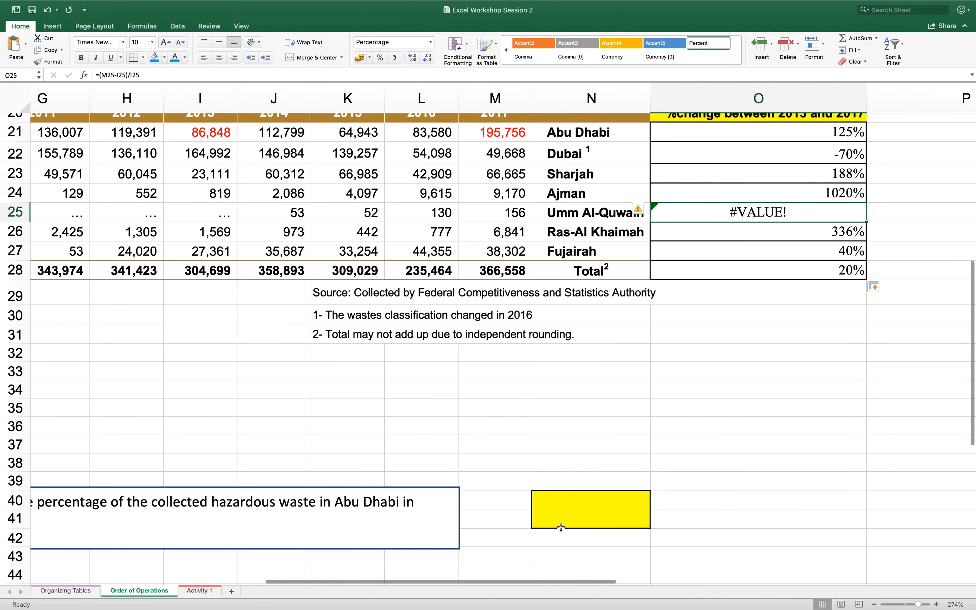
- Calculate Abu Dhabi's 2015 share in the yellow cell N40 with the formula =K21/K28 and format it as a percentage
click(561, 526)
text(=)
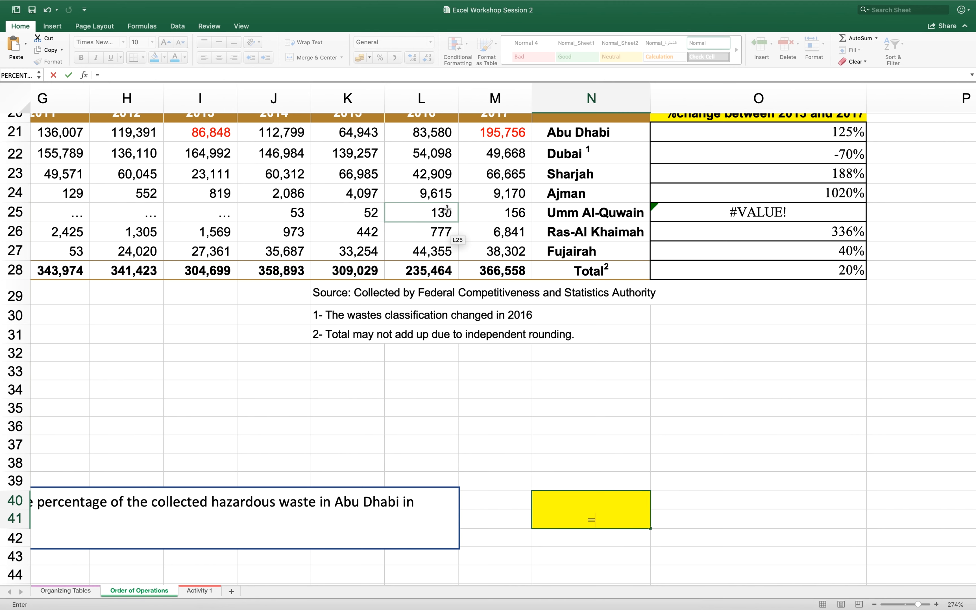
scroll(446, 209, up, 1)
scroll(446, 209, left, 1)
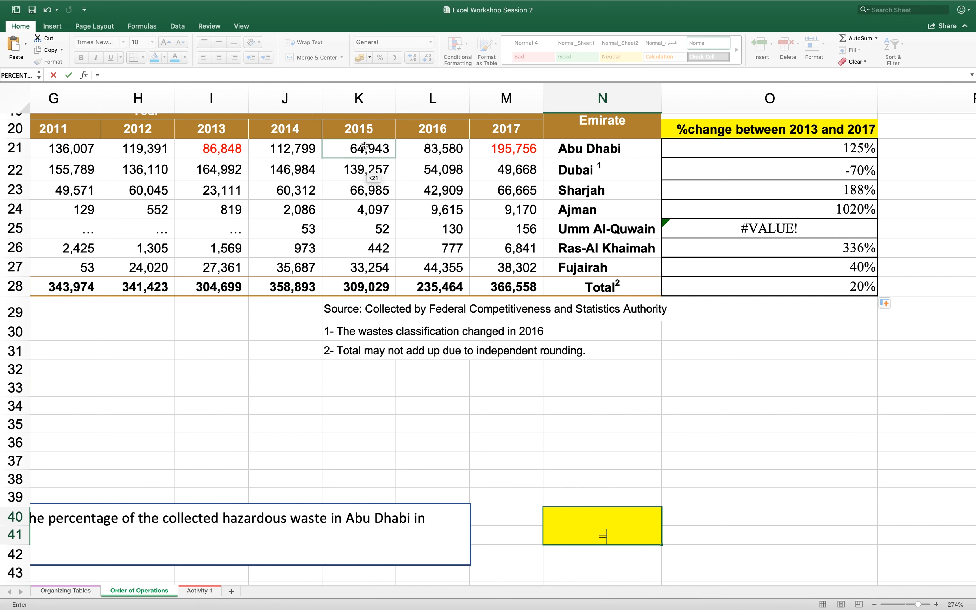
click(365, 146)
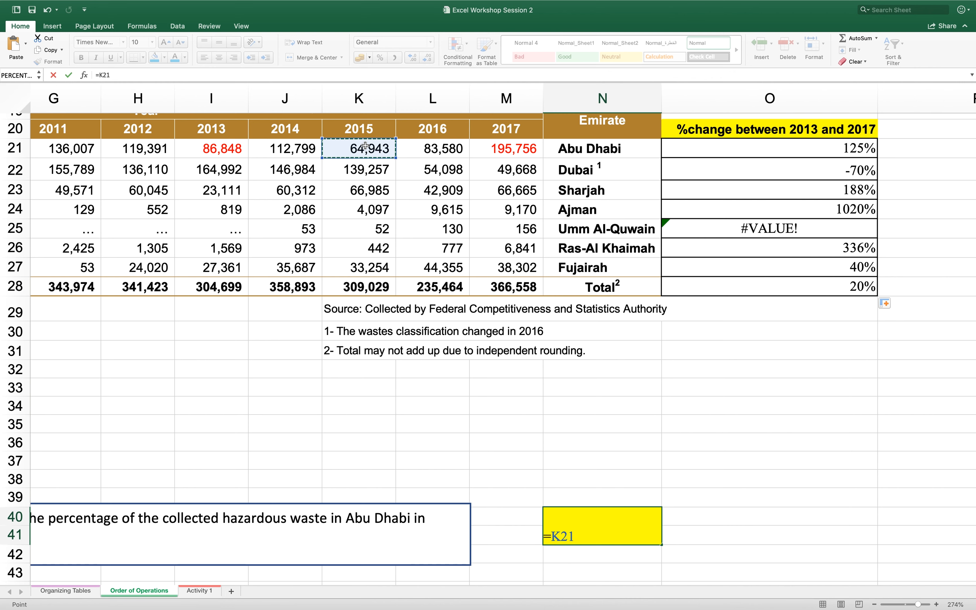
text(/)
click(354, 287)
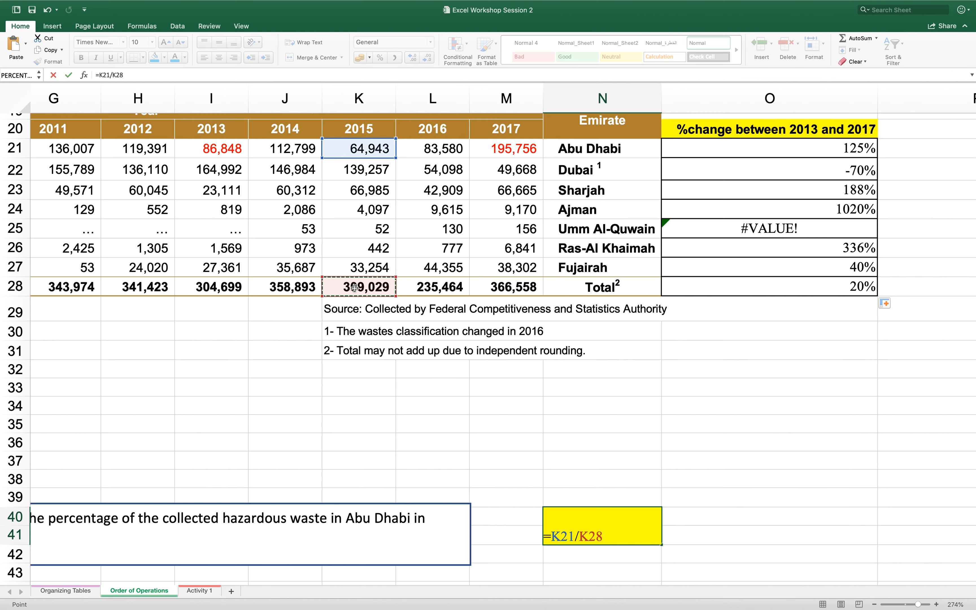
key(Return)
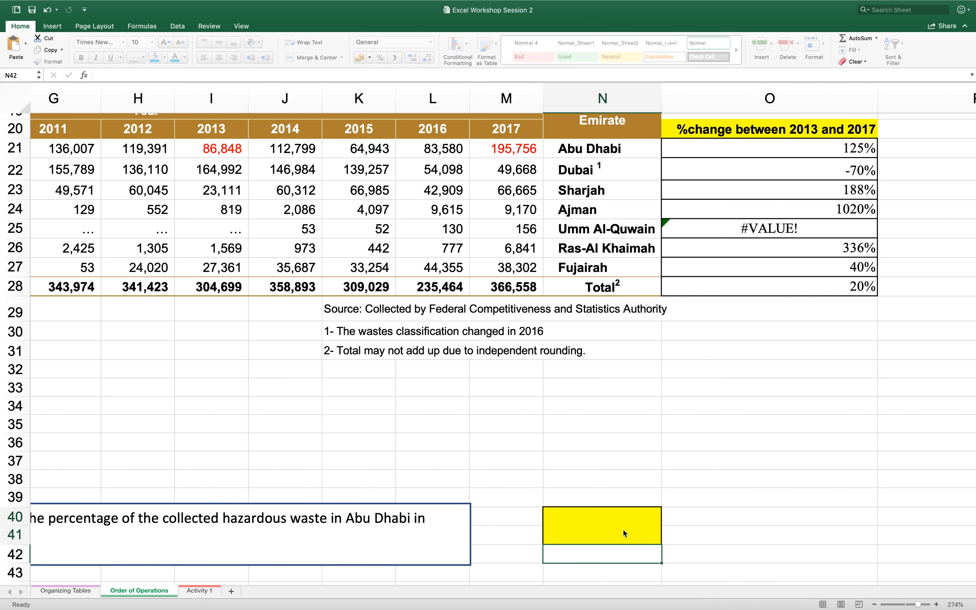
click(595, 517)
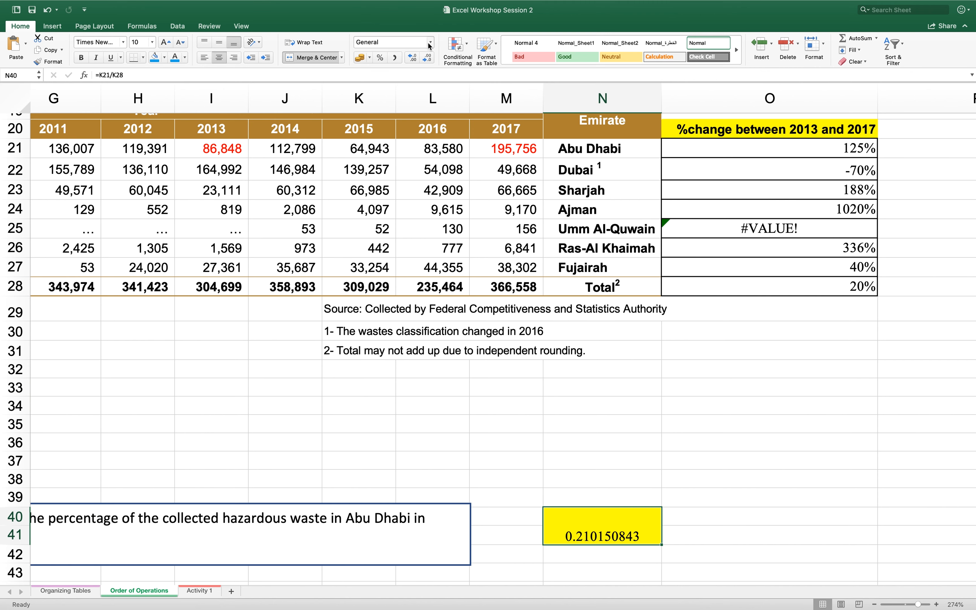
click(381, 60)
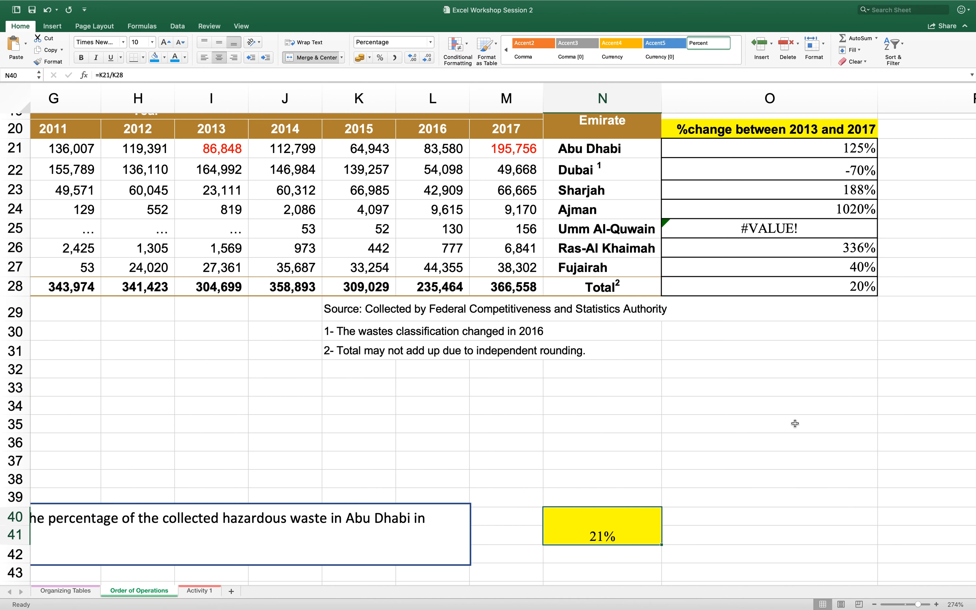
- Reread Question 2 alongside the table and its answer, and open the Activity 1 sheet to read its questions
scroll(795, 423, down, 5)
scroll(795, 423, left, 2)
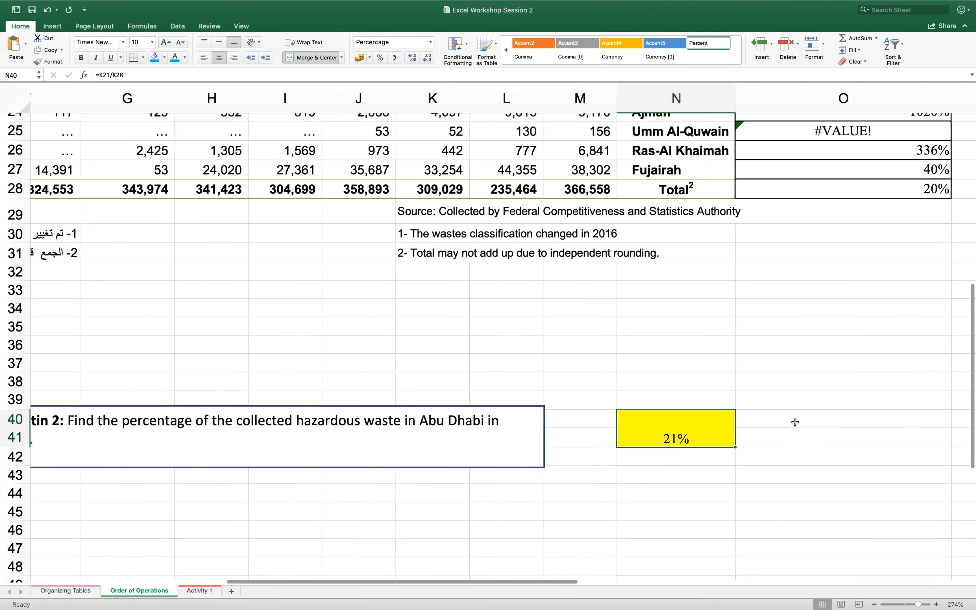
scroll(795, 422, down, 2)
scroll(795, 421, left, 1)
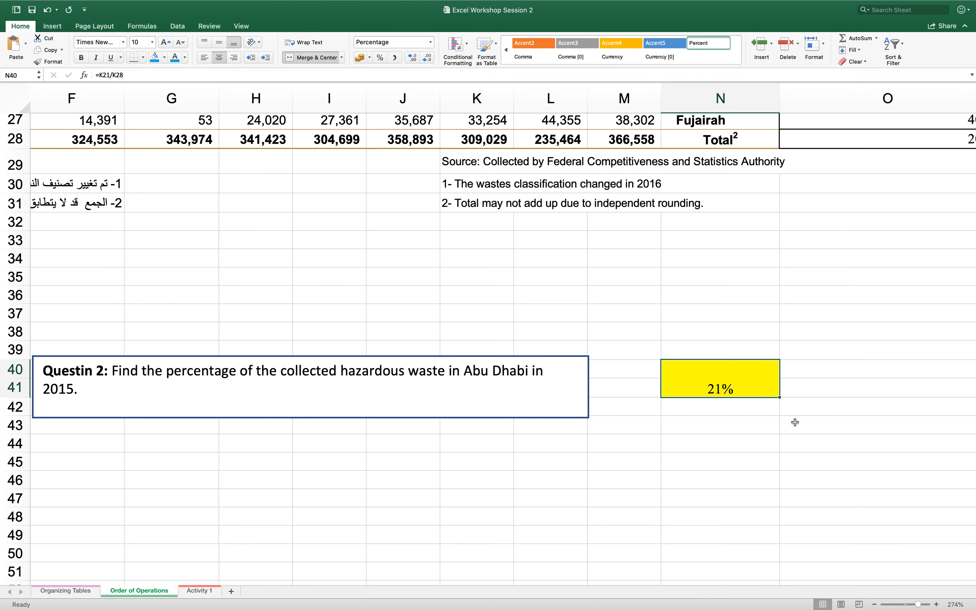
scroll(795, 422, up, 10)
scroll(795, 422, right, 1)
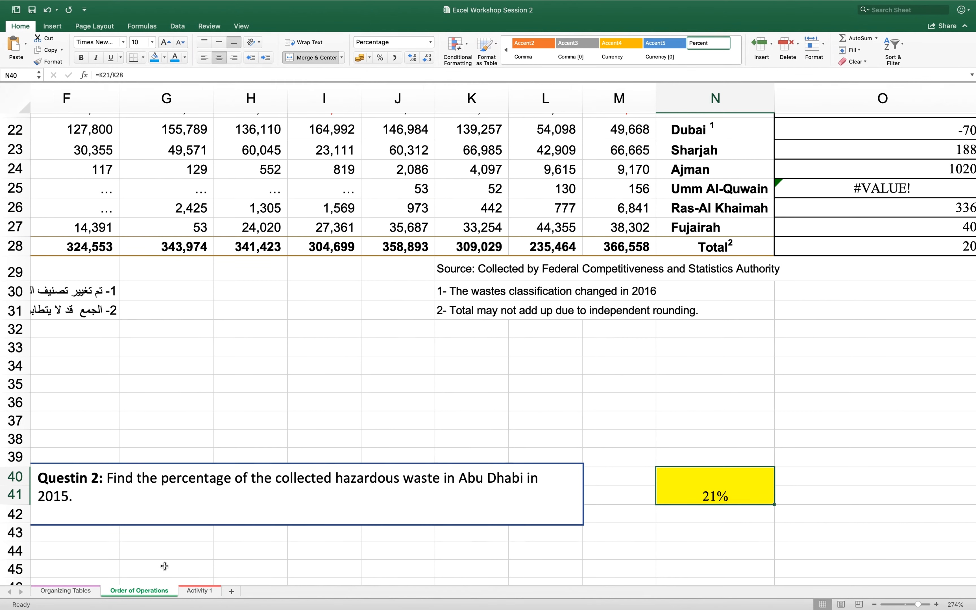
scroll(166, 567, down, 7)
scroll(166, 567, left, 1)
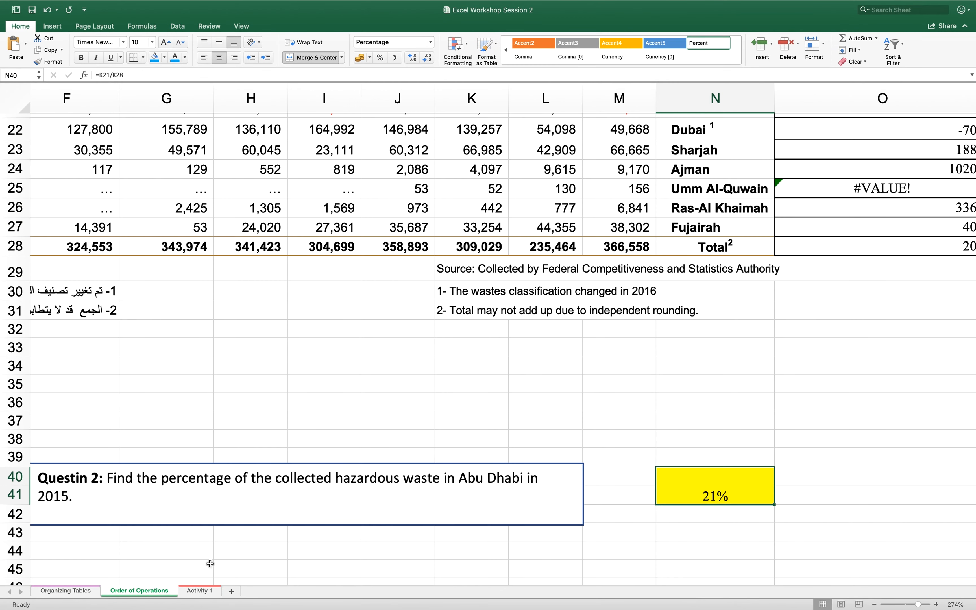
click(199, 590)
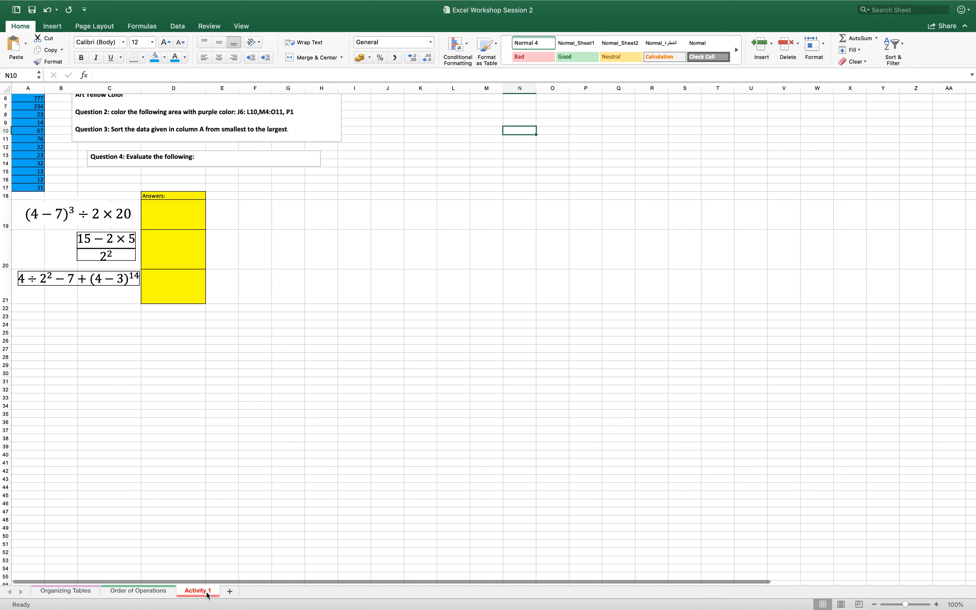
scroll(262, 323, up, 3)
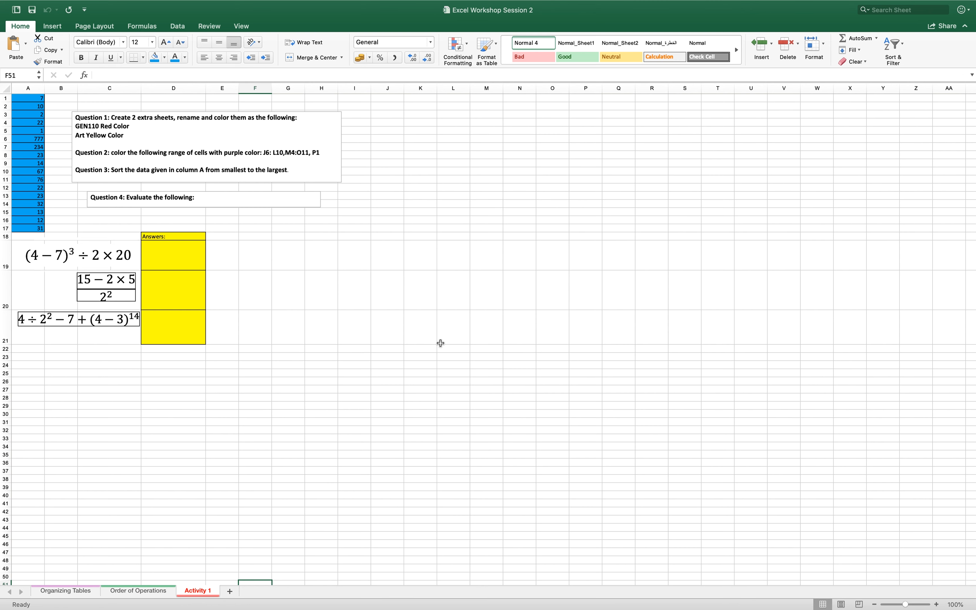
- Add a new sheet after Activity 1 and rename it GEN110
click(229, 591)
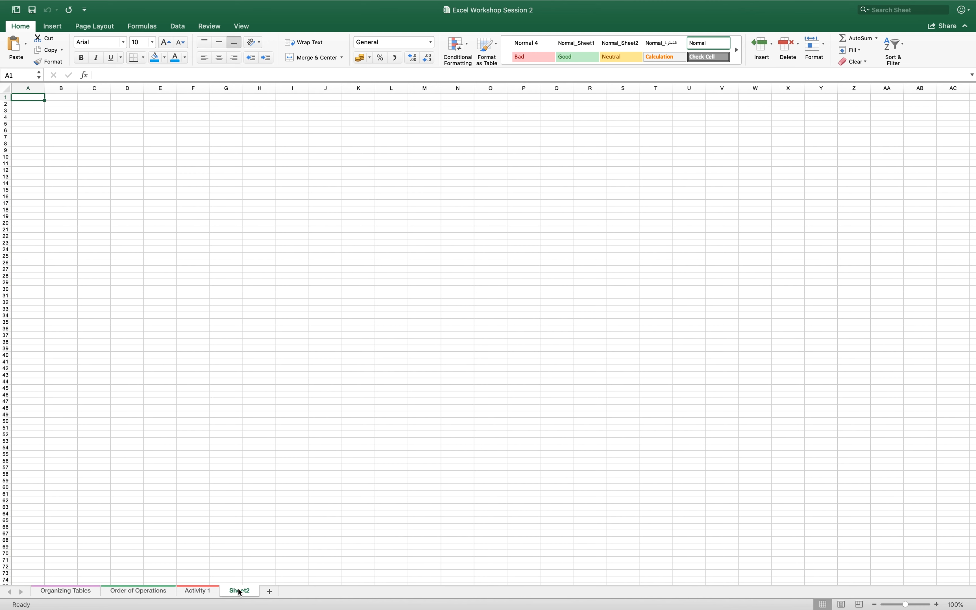
right_click(240, 592)
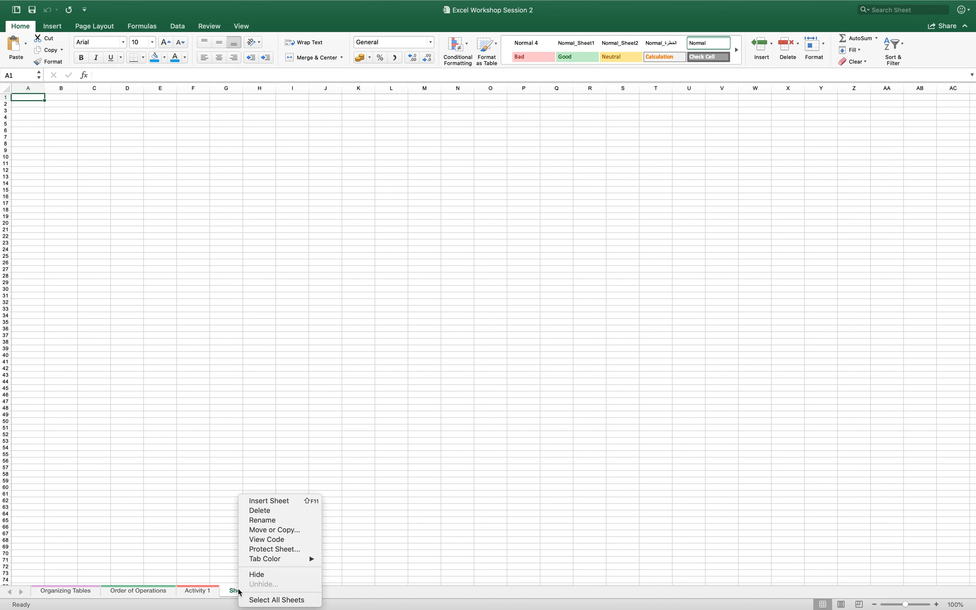
click(271, 520)
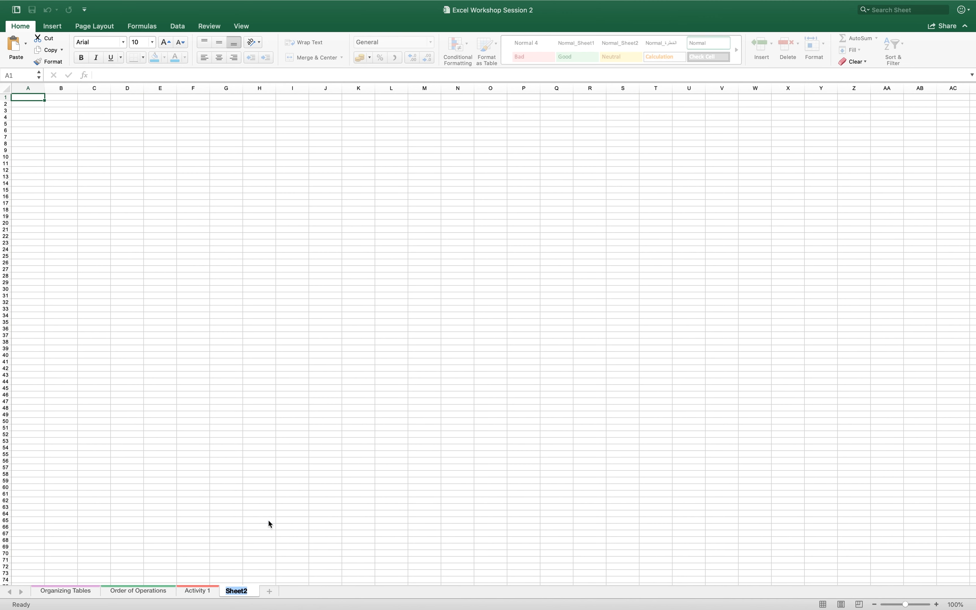
text(Ge)
key(BackSpace)
text(EN110)
click(261, 543)
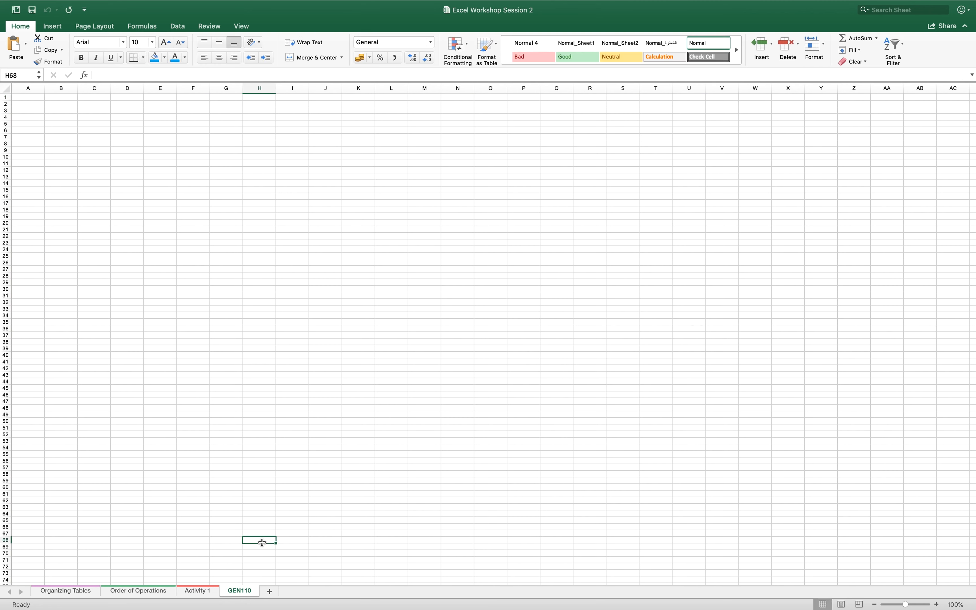
- Set the tab color of the GEN110 sheet to the standard red
right_click(247, 593)
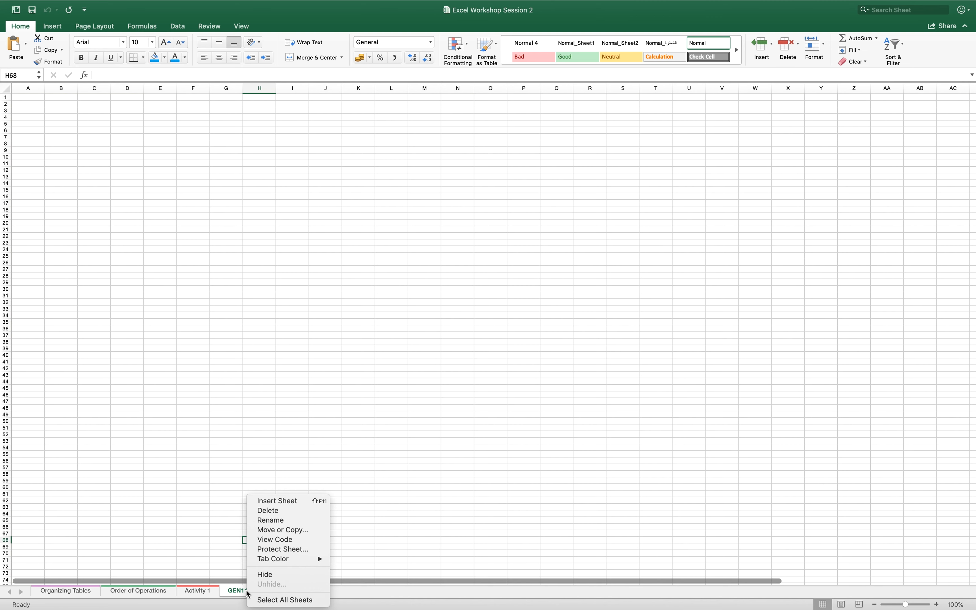
mouse_move(294, 560)
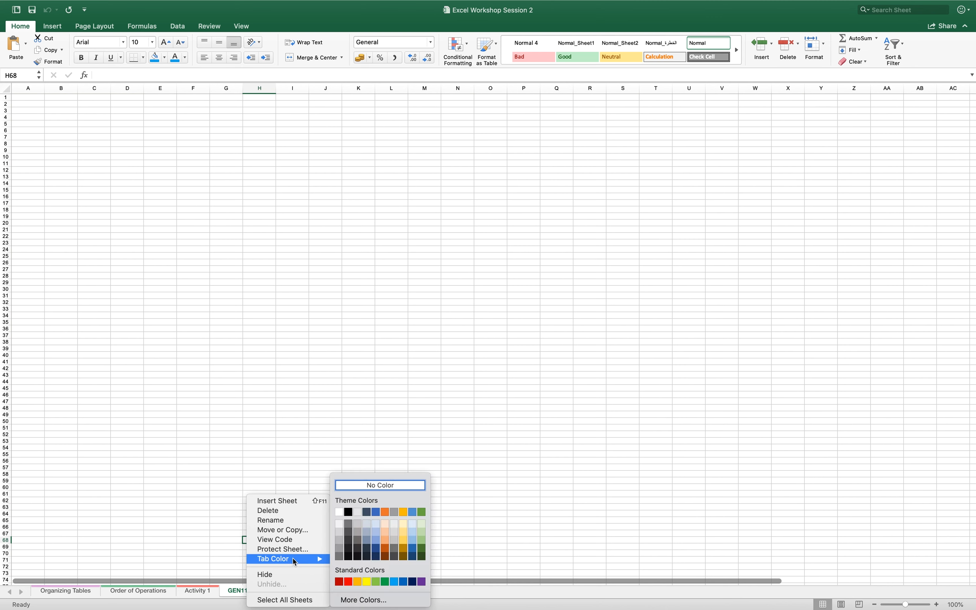
click(349, 583)
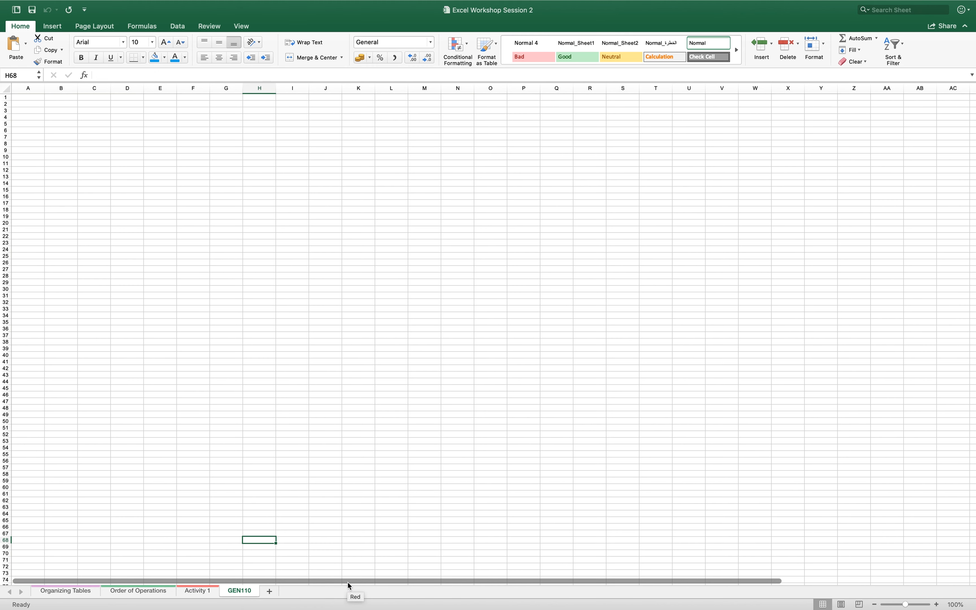
- Return to the Activity 1 sheet, go to cell J6 and fill it with the standard purple
click(207, 592)
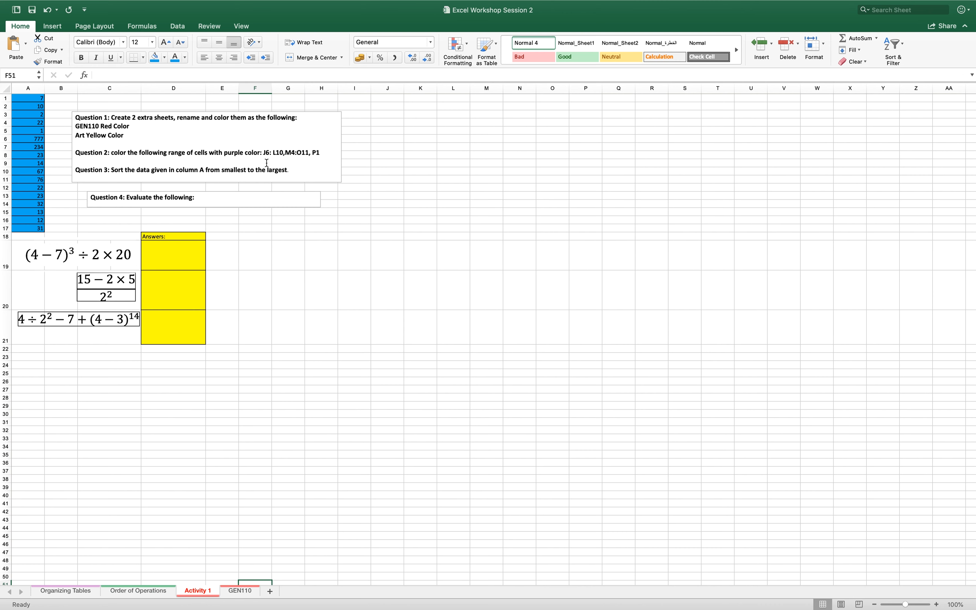
drag(263, 153, 323, 154)
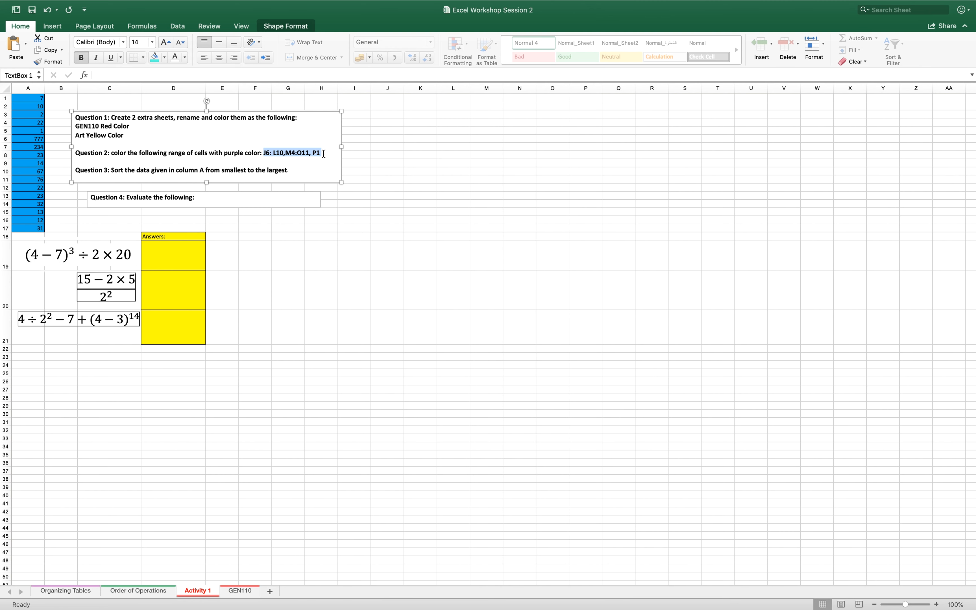
click(291, 153)
click(30, 75)
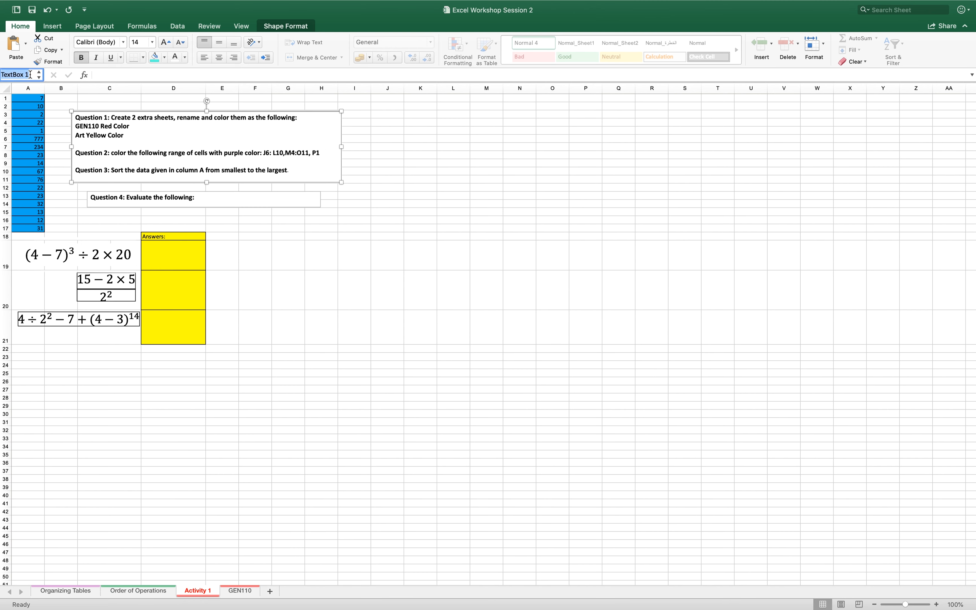
text(J6)
key(Return)
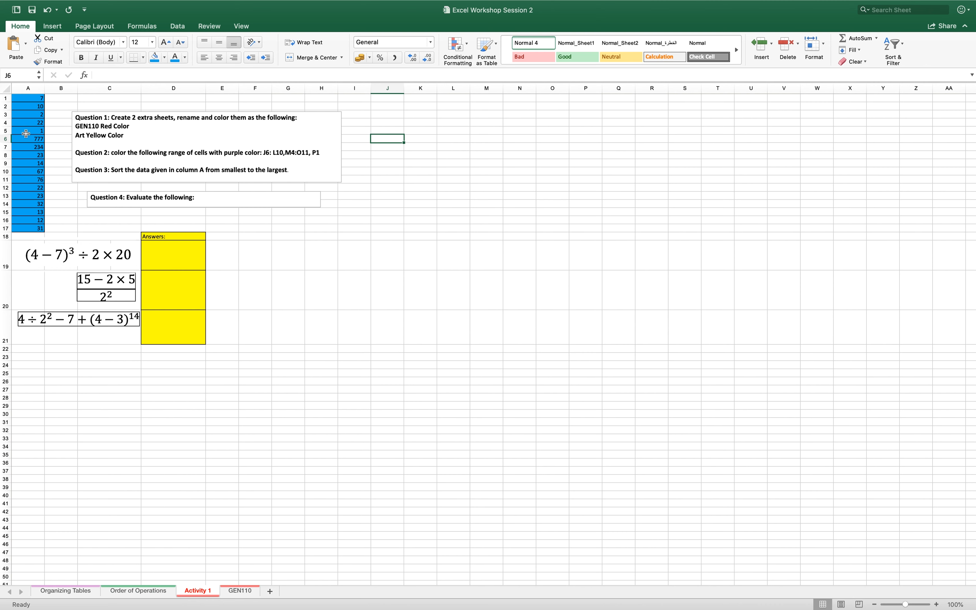
click(165, 58)
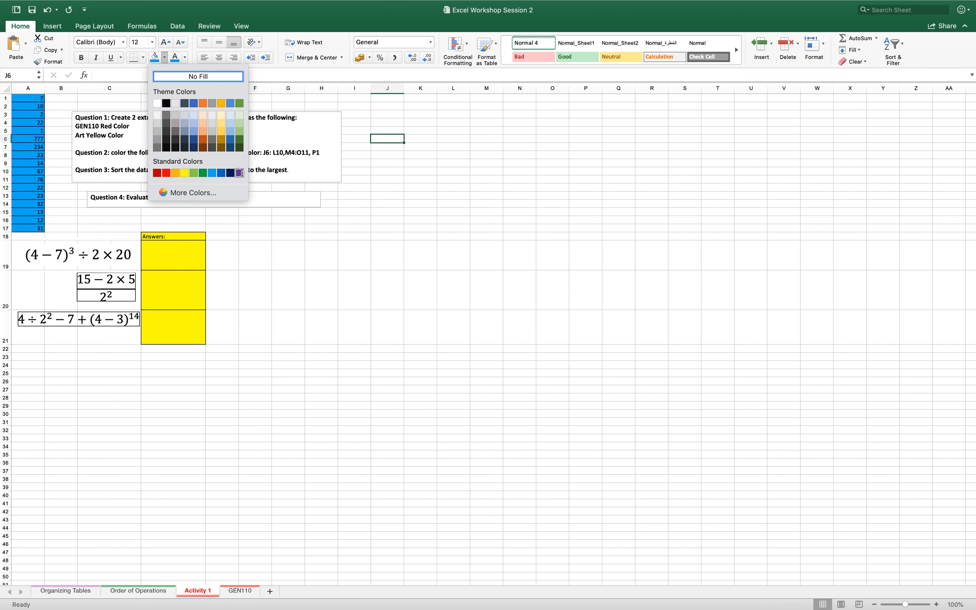
click(239, 173)
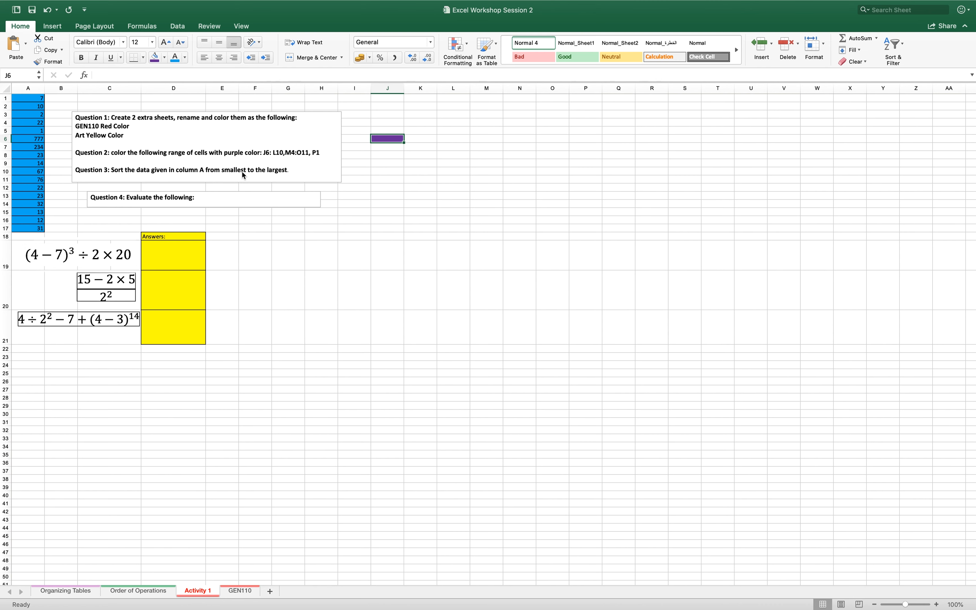
- Go to cell L10, the end of Question 2's first range, and fill it with the same purple
click(276, 154)
drag(281, 151, 274, 153)
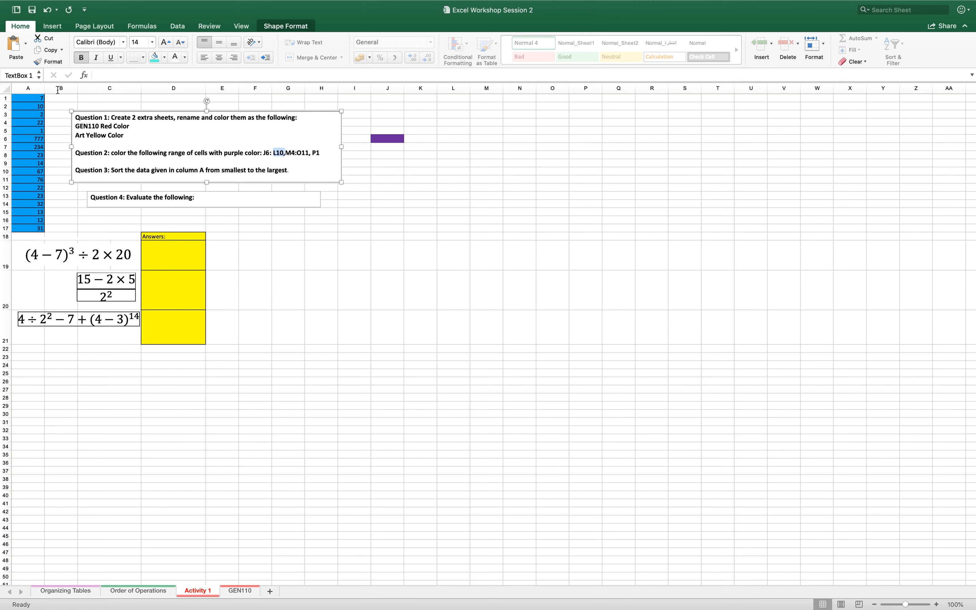
click(25, 75)
key(BackSpace)
key(BackSpace)
key(BackSpace)
key(BackSpace)
key(BackSpace)
key(BackSpace)
key(BackSpace)
key(BackSpace)
key(BackSpace)
text(L10)
key(Return)
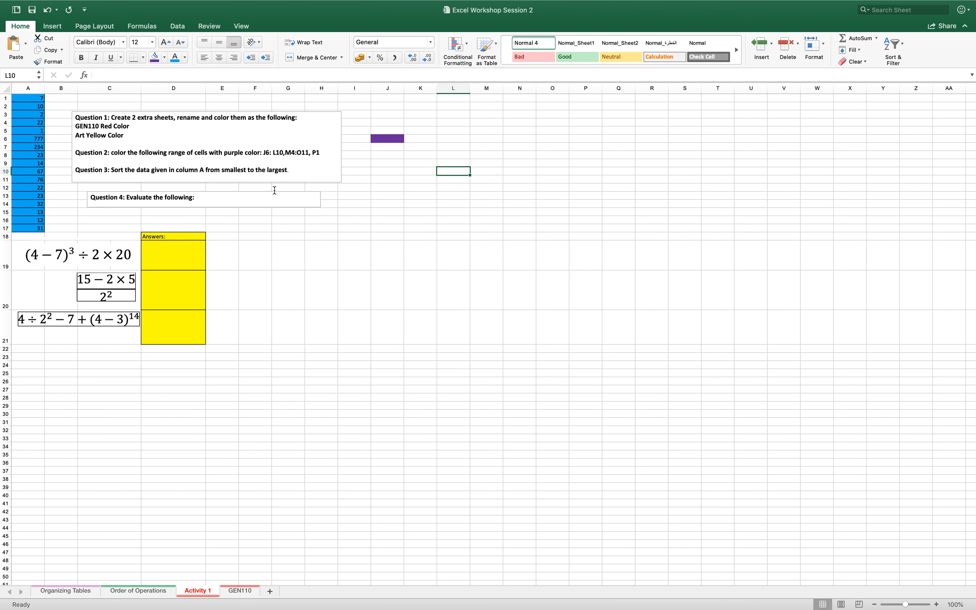
click(153, 58)
- Fill the whole range J6:L10 with purple
drag(387, 138, 449, 167)
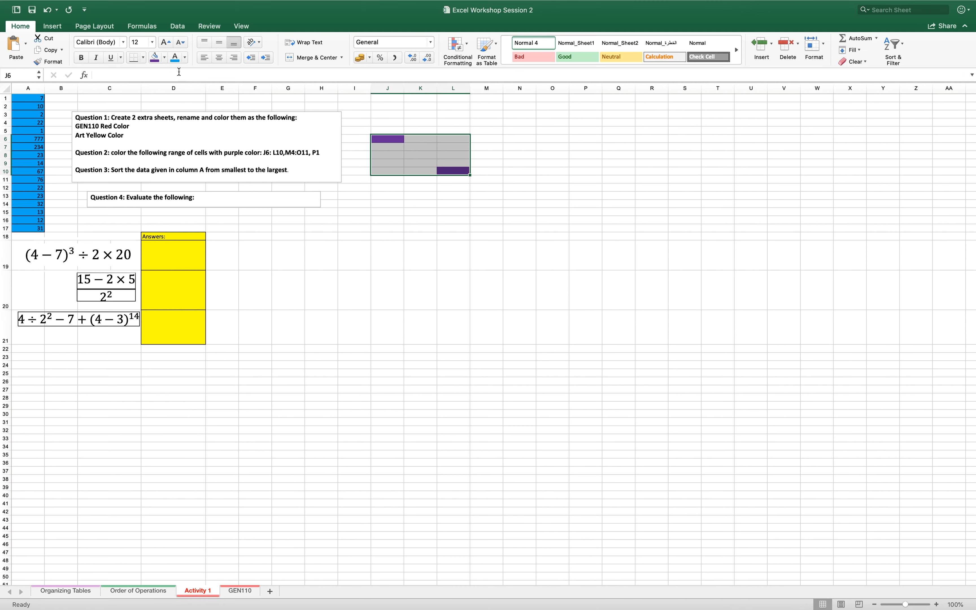
click(153, 59)
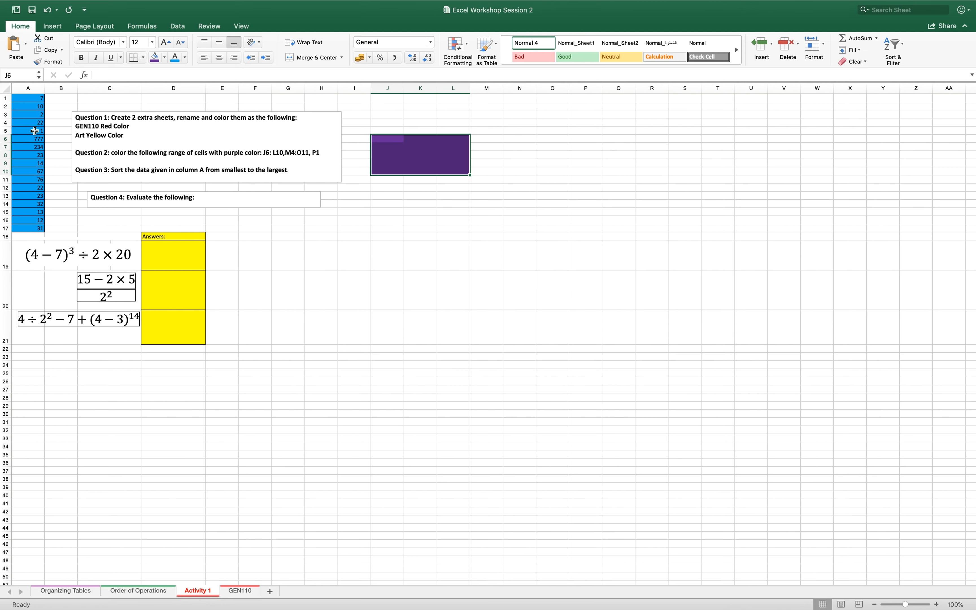
- Go to cell M4, the start of Question 2's second range, and fill it with purple
click(2, 75)
text(M4)
key(Return)
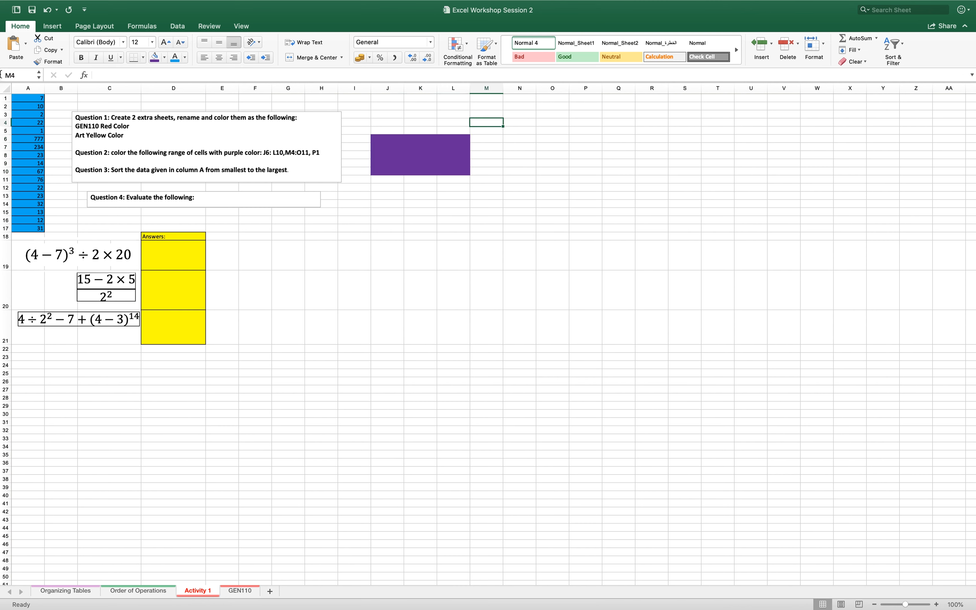
click(155, 58)
- Go to cell O11, the end of Question 2's second range, and fill it with the same purple
click(20, 77)
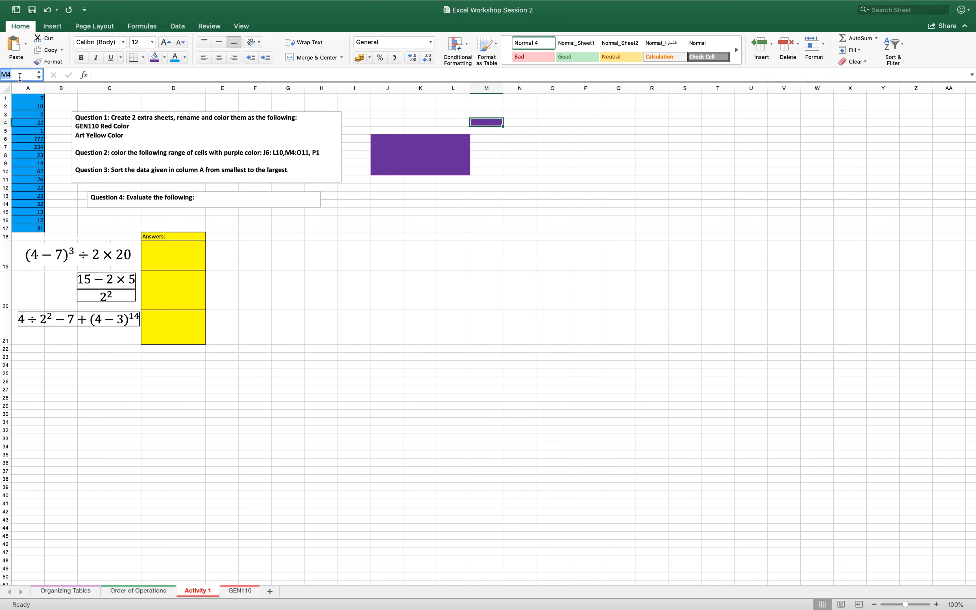
text(O11)
key(Return)
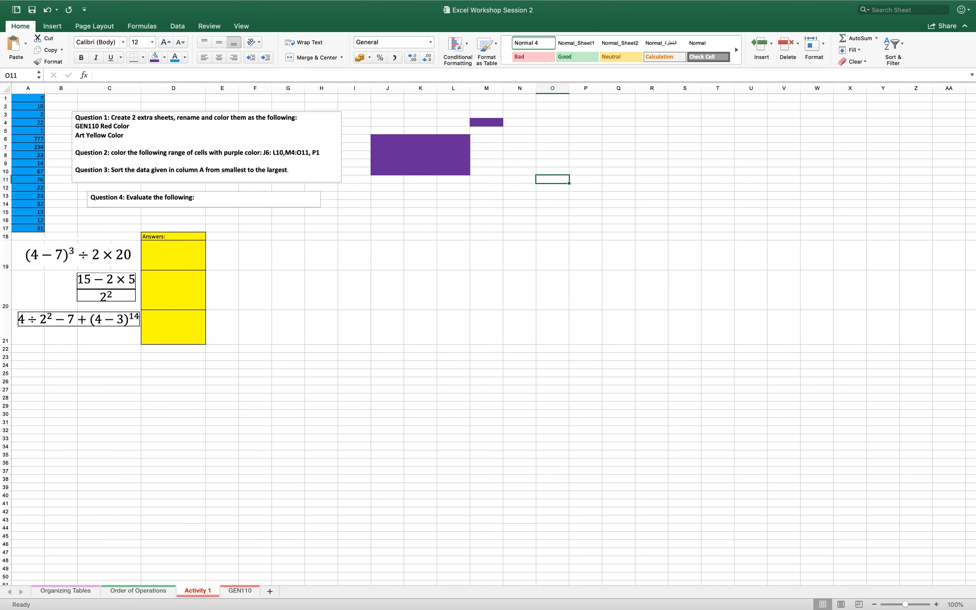
click(155, 59)
- Highlight the reference M4:O11 in the Question 2 text and fill the whole range M4:O11 with purple
click(296, 152)
click(300, 153)
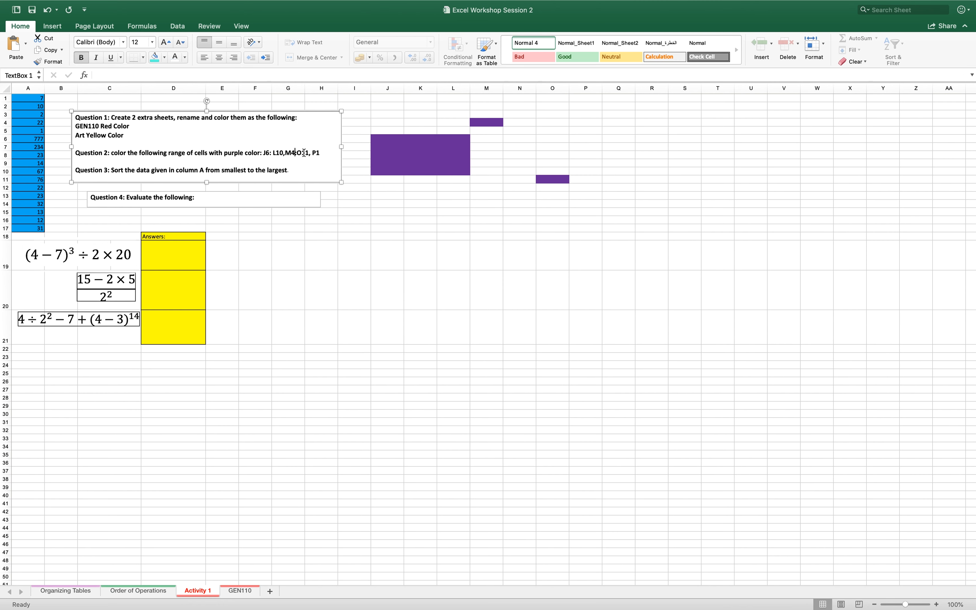
double_click(303, 153)
drag(303, 153, 301, 152)
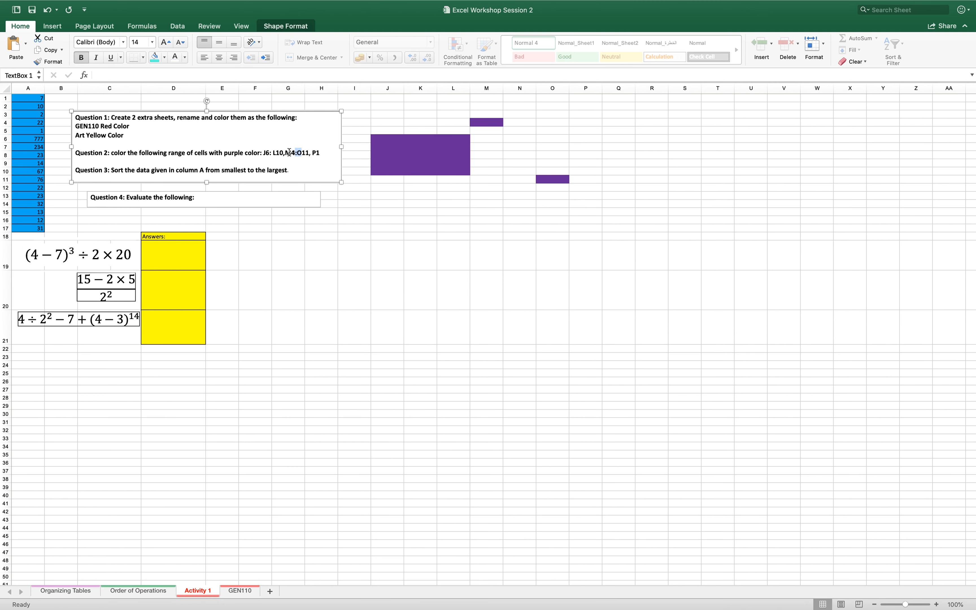
click(290, 152)
shift+click(308, 152)
drag(487, 121, 553, 179)
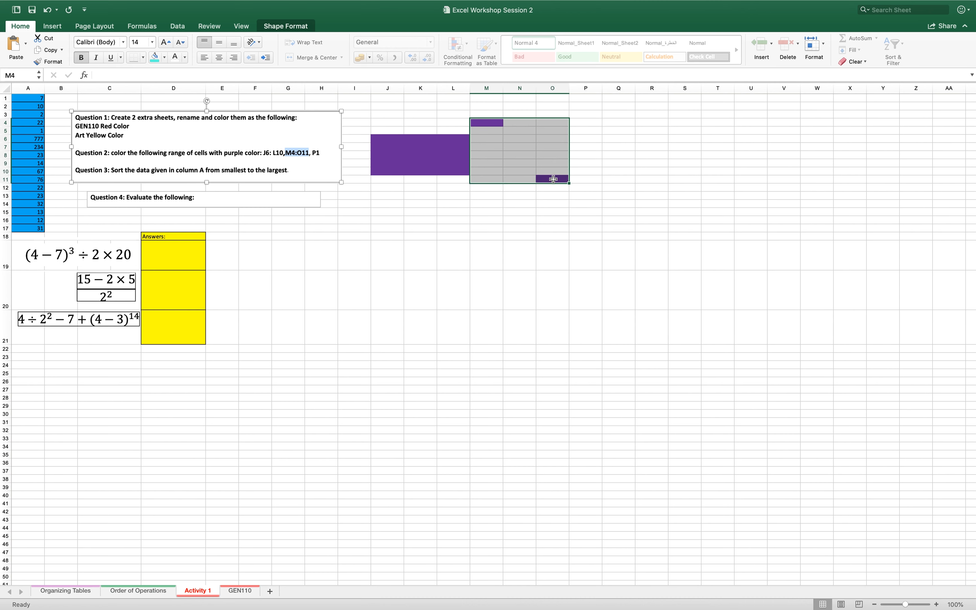
click(156, 57)
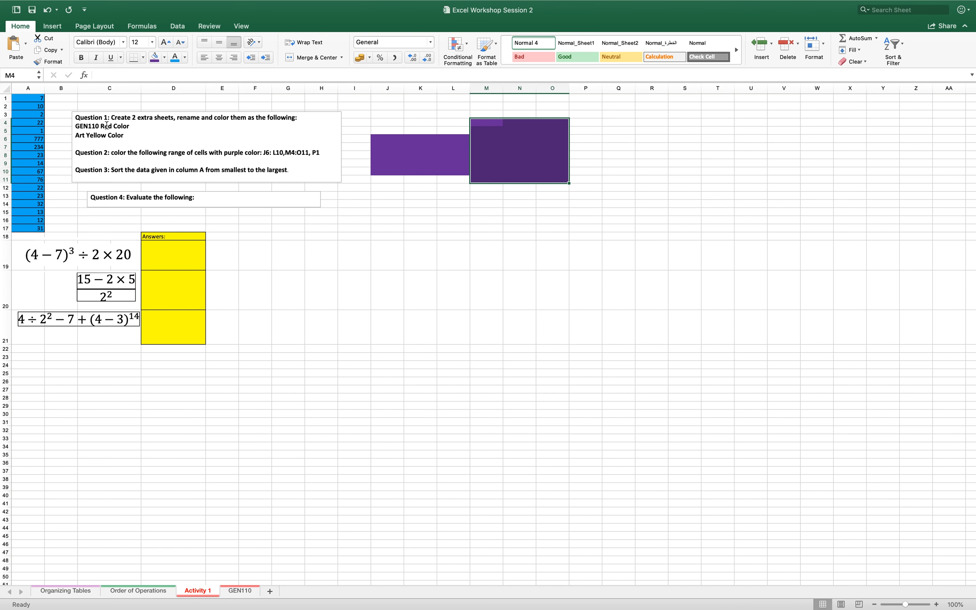
- Go to cell P1, the last cell listed in Question 2, and fill it with purple
click(22, 73)
text(P1)
key(Return)
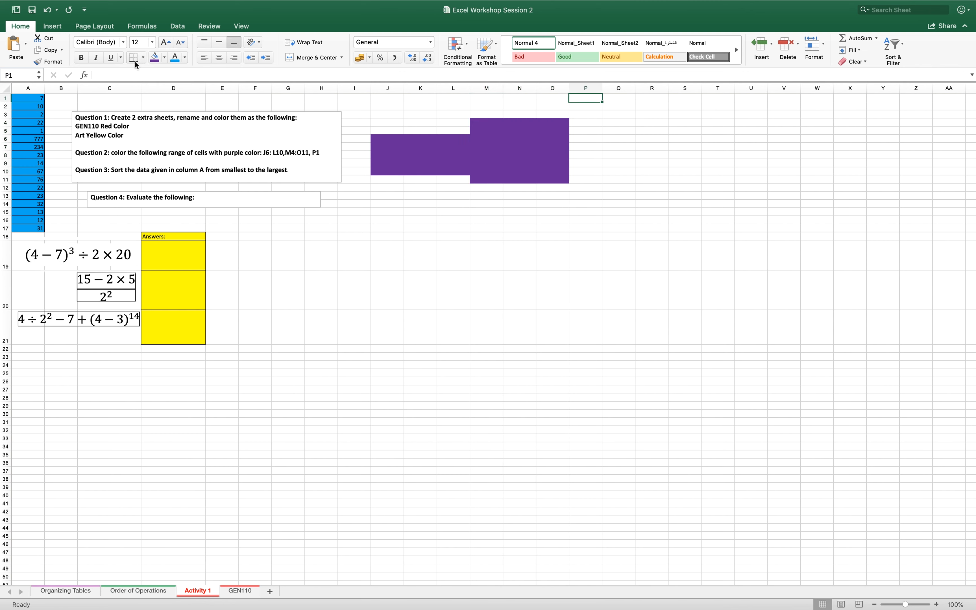
click(154, 58)
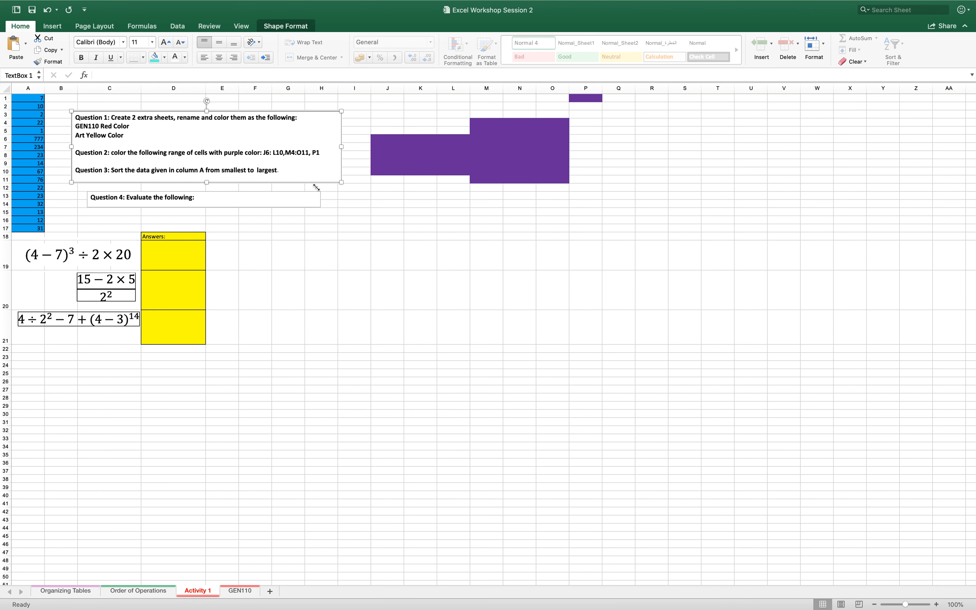
- Sort the data in A1:A17 from smallest to largest for Question 3
click(26, 100)
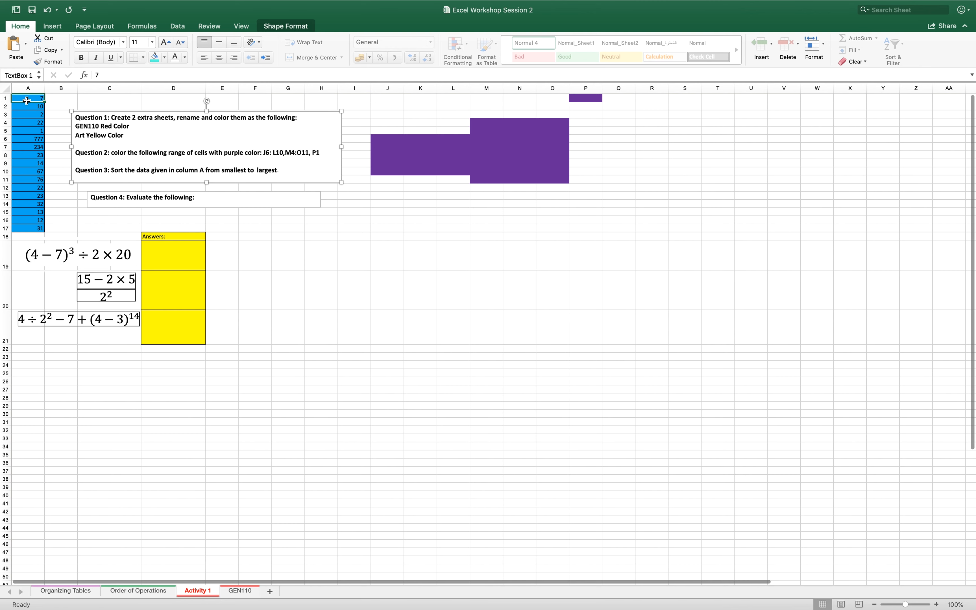
drag(27, 100, 33, 226)
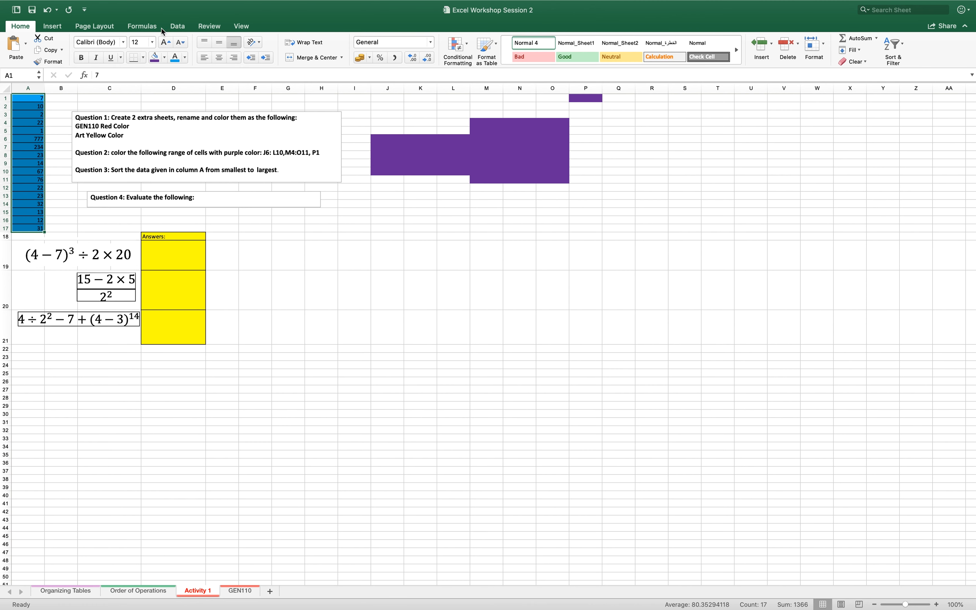
click(182, 28)
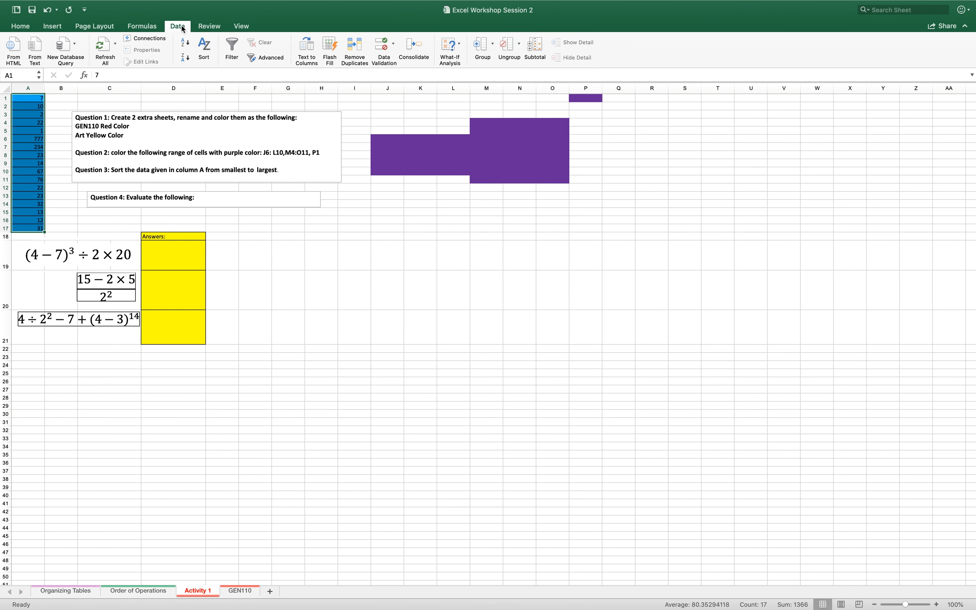
click(186, 45)
- Evaluate the first Question 4 expression by entering =(4-7)^3/2*20 in answer cell D19
click(152, 258)
text(=)
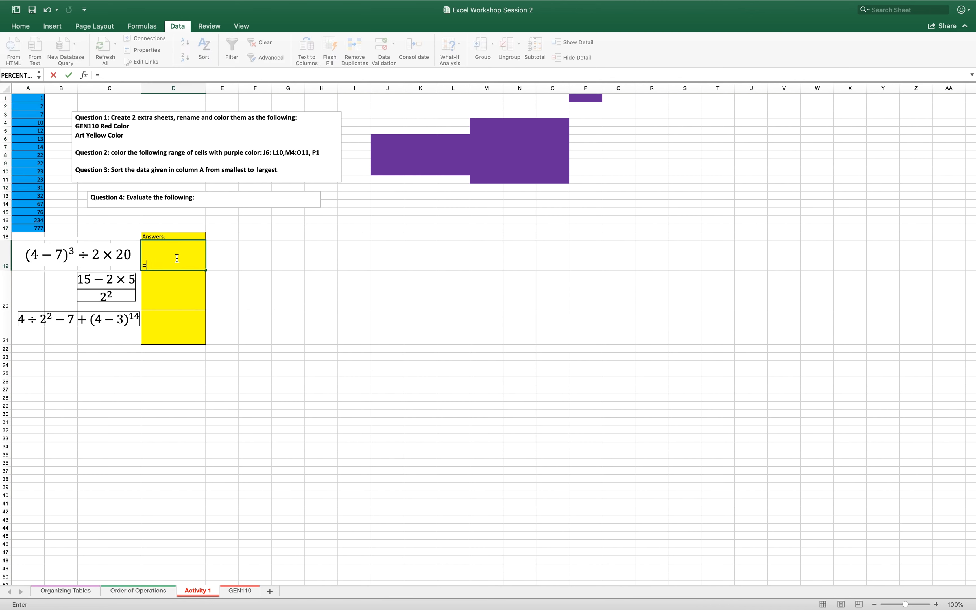
text((4-7)^3/2*20)
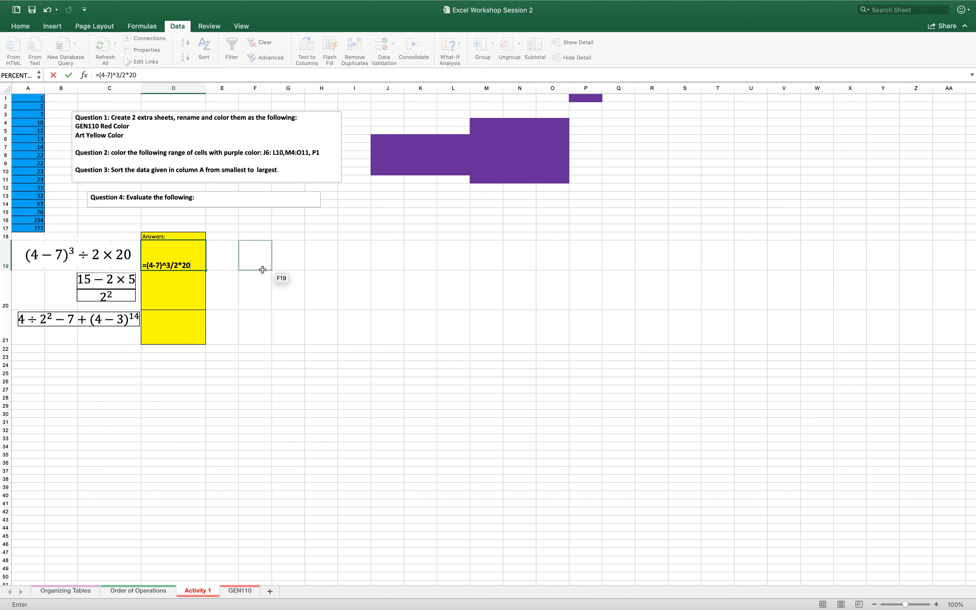
key(Return)
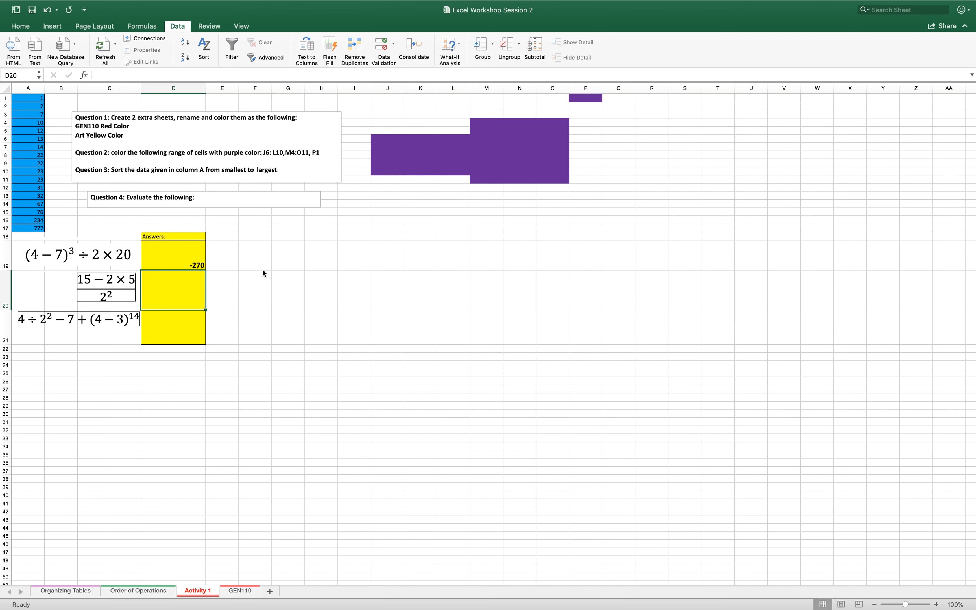
- Evaluate the second Question 4 expression by entering =(15-2*5)/2^2 in answer cell D20
text(=()
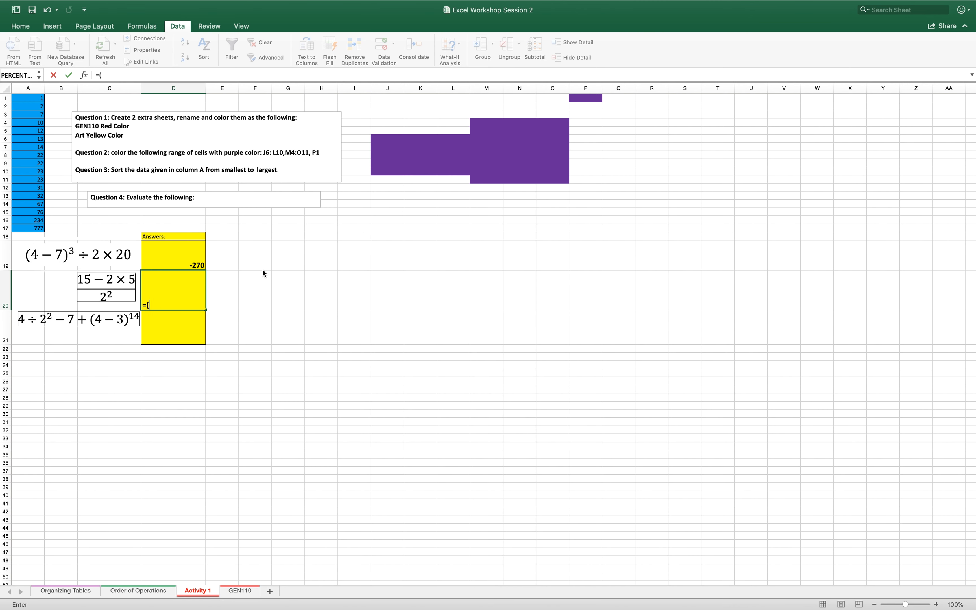
text(15-2*5)/2^2)
key(Return)
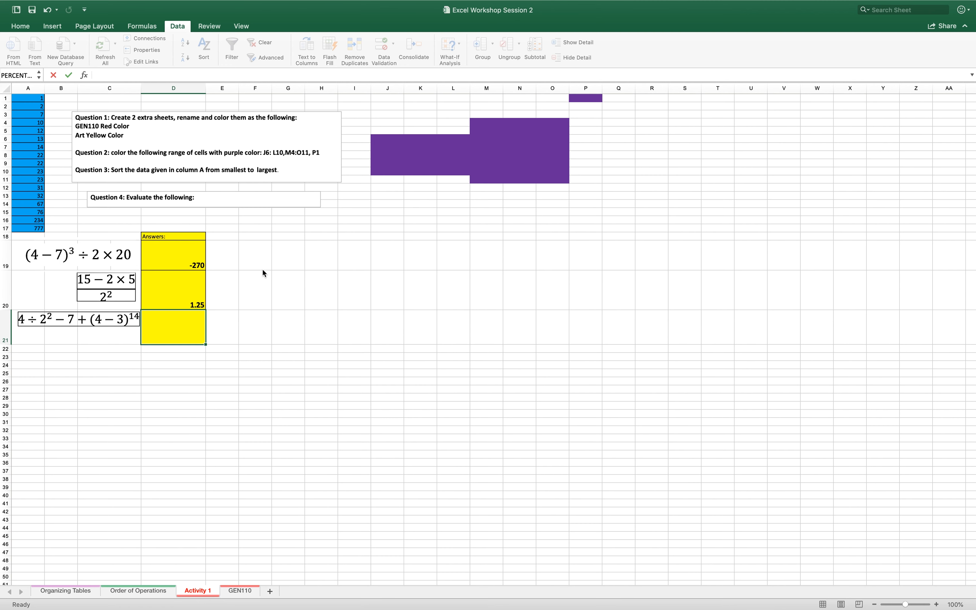
- Evaluate the third Question 4 expression by entering =4/2^2-7+(4-3)^14 in answer cell D21
text(=4/2^2)
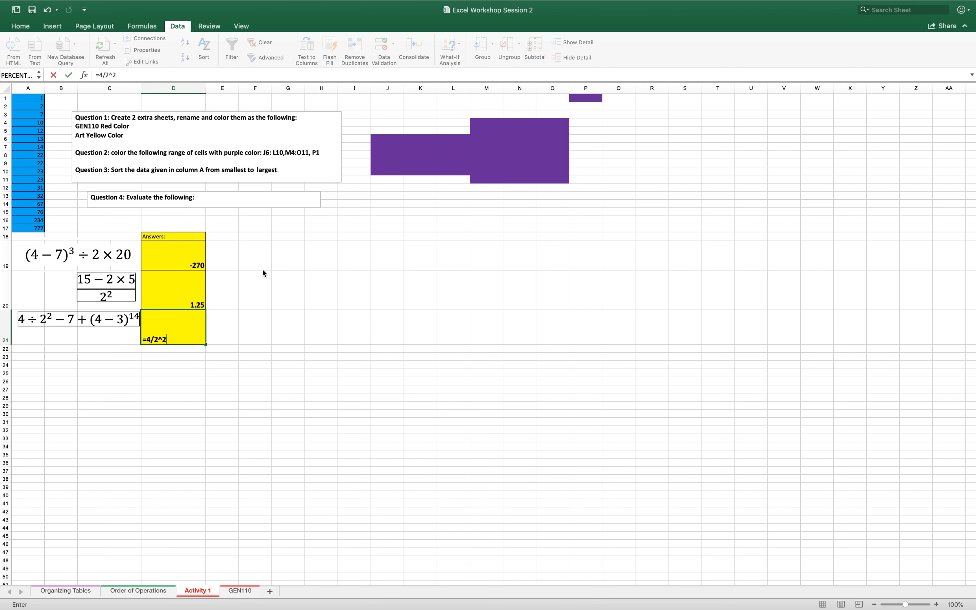
text(-7+(4-3)^14)
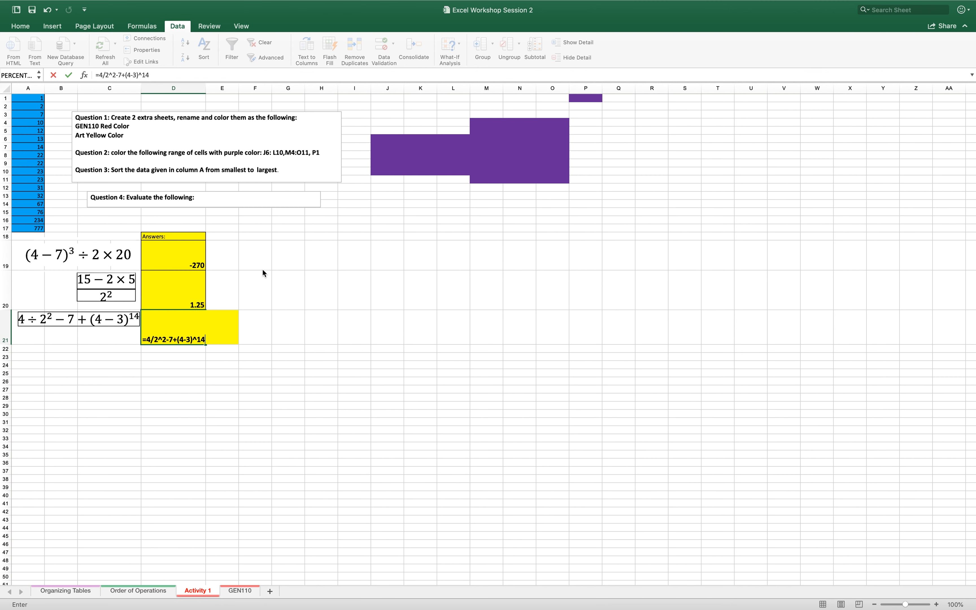
key(Return)
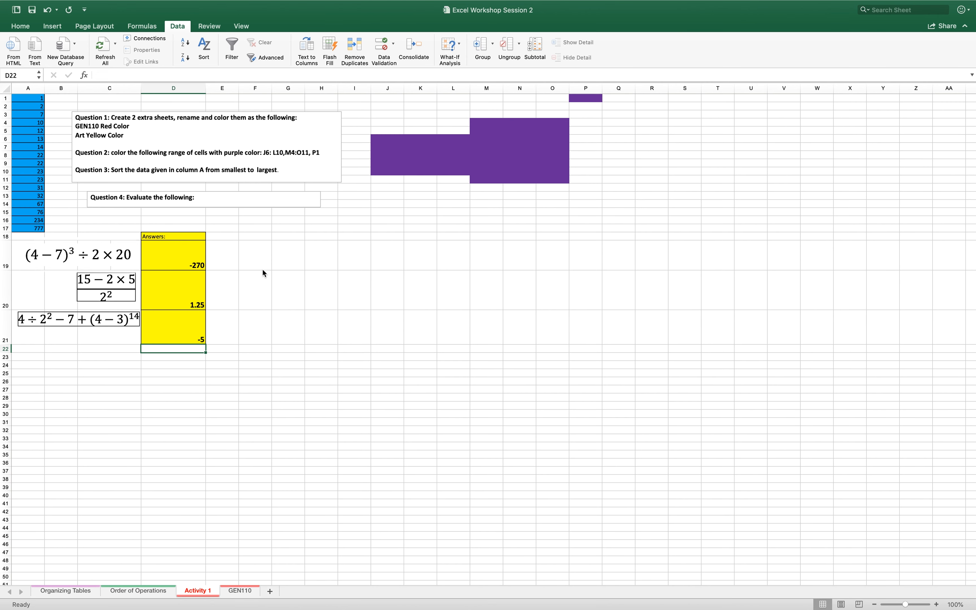
mouse_move(621, 4)
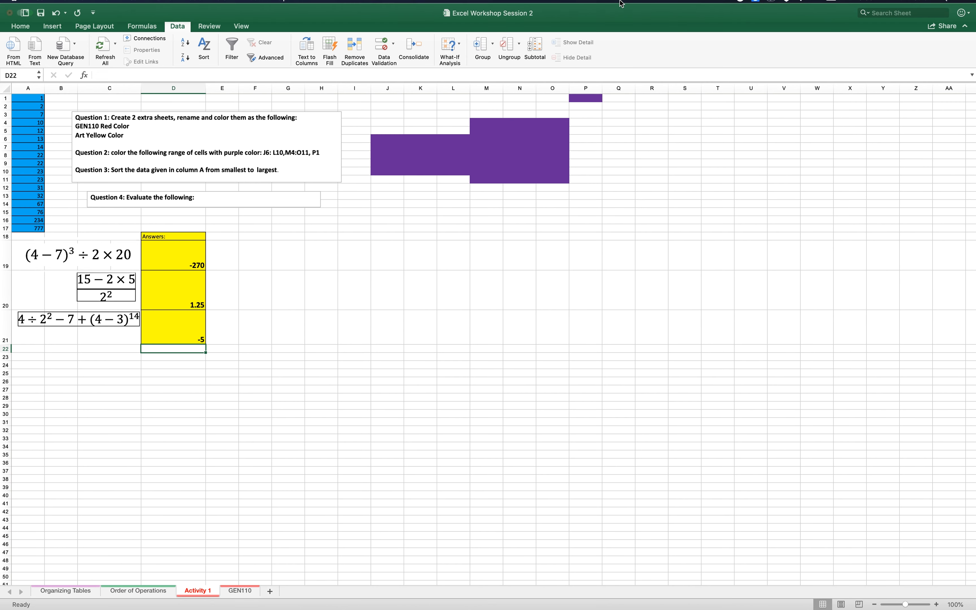